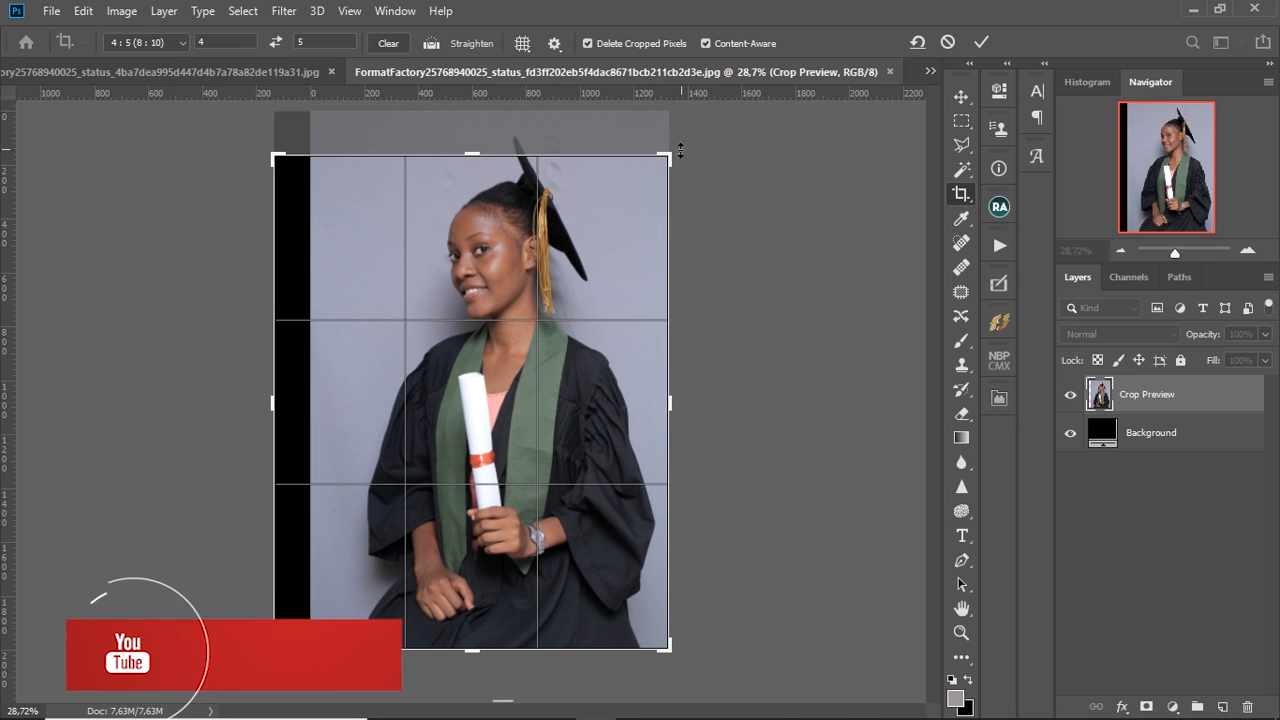
Extend the 4:5 crop past the photo's edges with content-aware fill so the whole graduation cap has space around it
drag(670, 157, 688, 137)
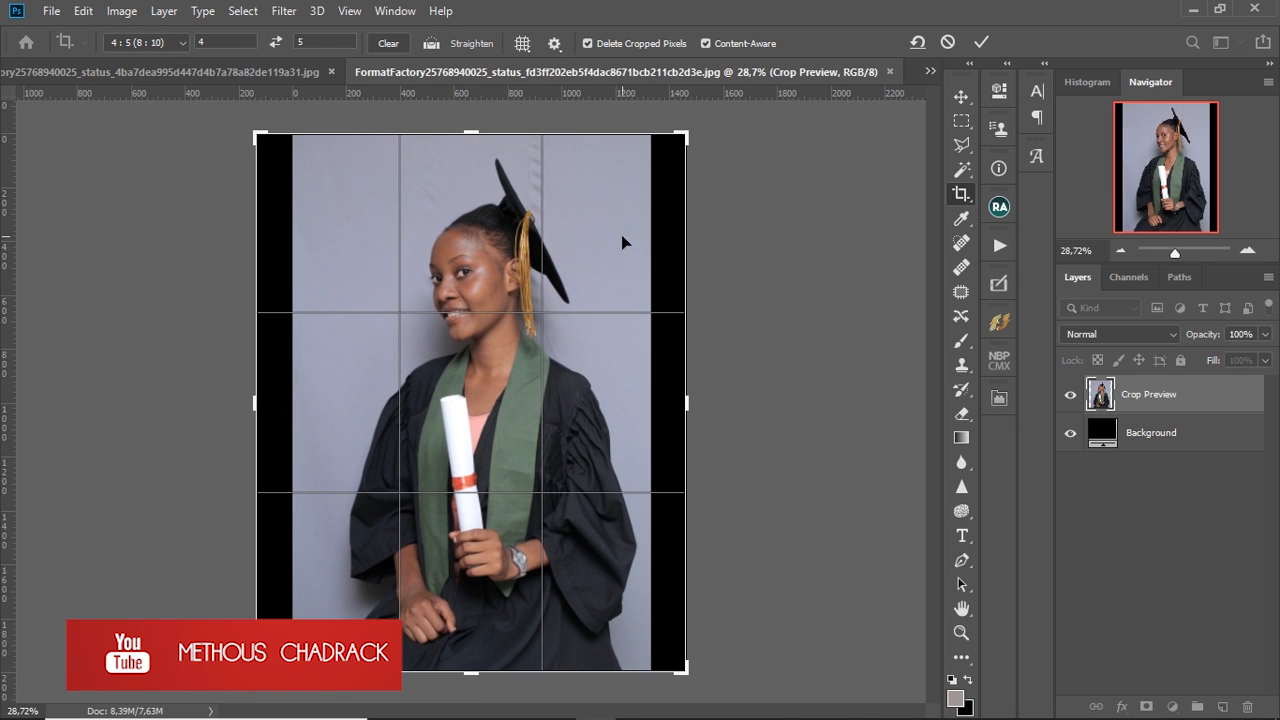
click(980, 42)
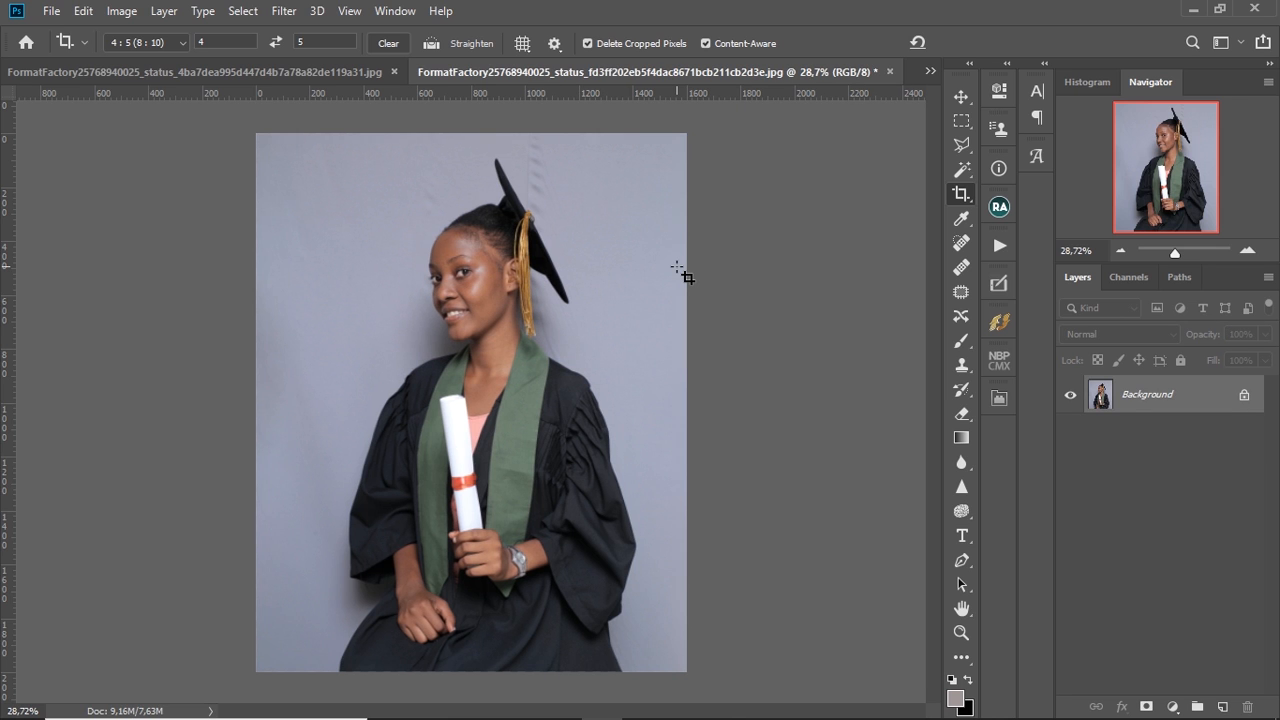
key(v)
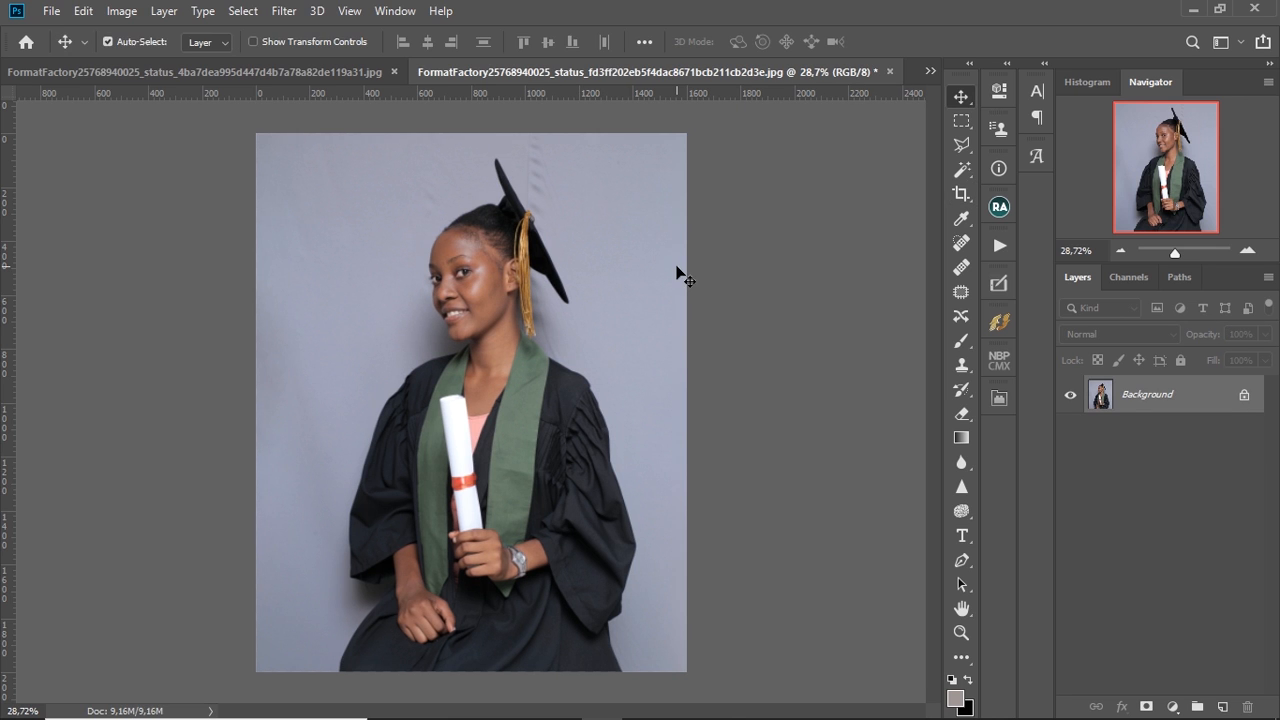
Run the Beauty Retouch median frequency separation on the portrait with a radius of 3 pixels
drag(510, 316, 565, 295)
drag(641, 405, 583, 315)
click(1000, 210)
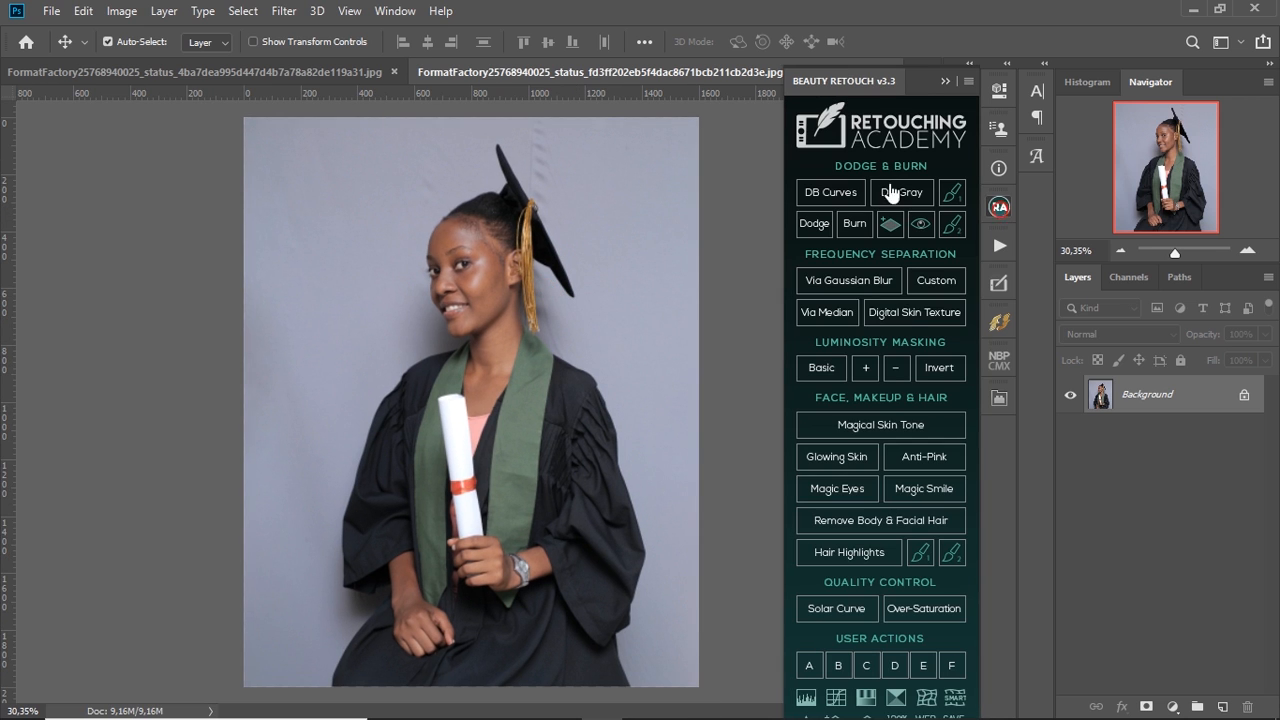
click(830, 312)
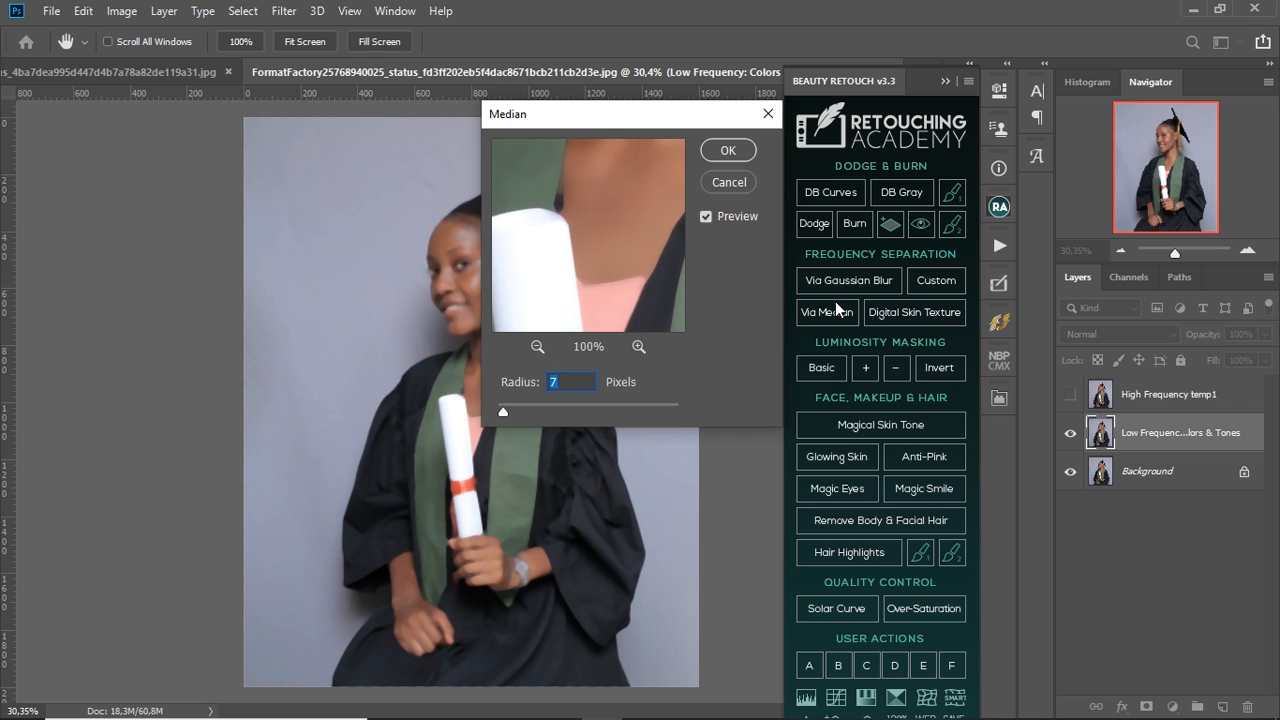
text(3)
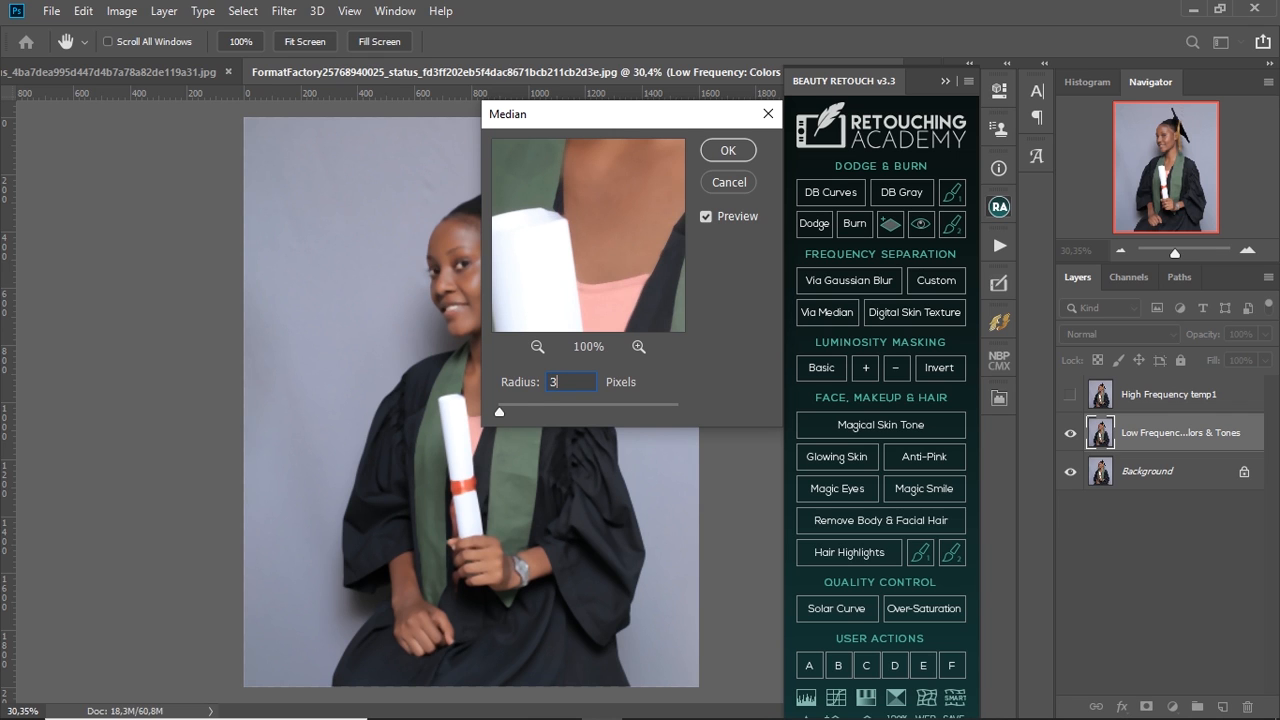
click(724, 150)
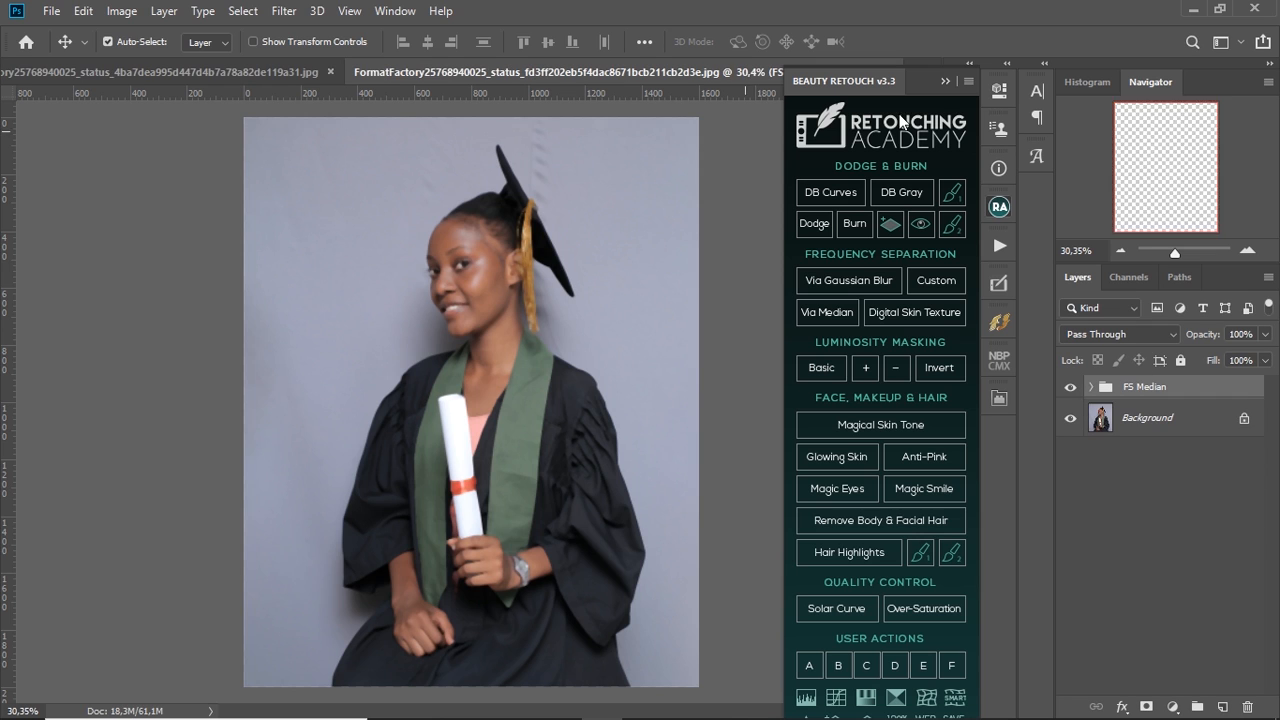
click(944, 80)
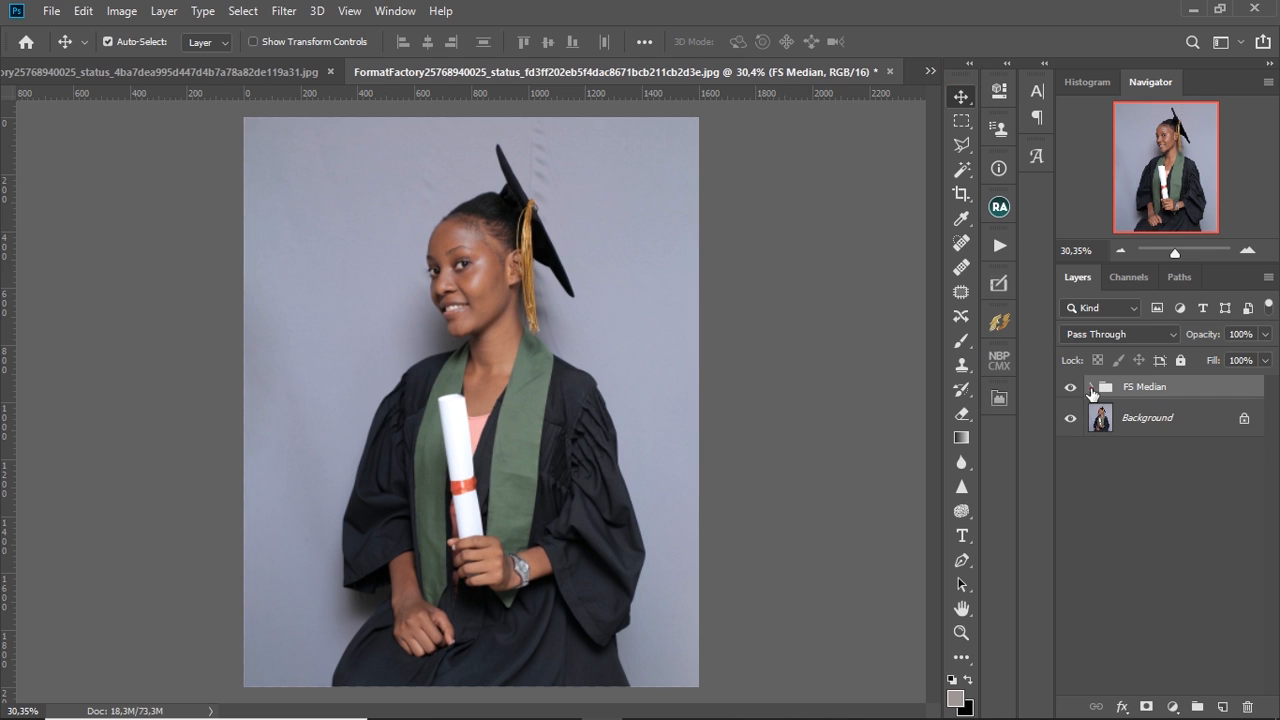
Blend the cheek tones on the FS Median group's low-frequency layer using the Mixer Brush at 108 px
click(1090, 387)
click(1168, 540)
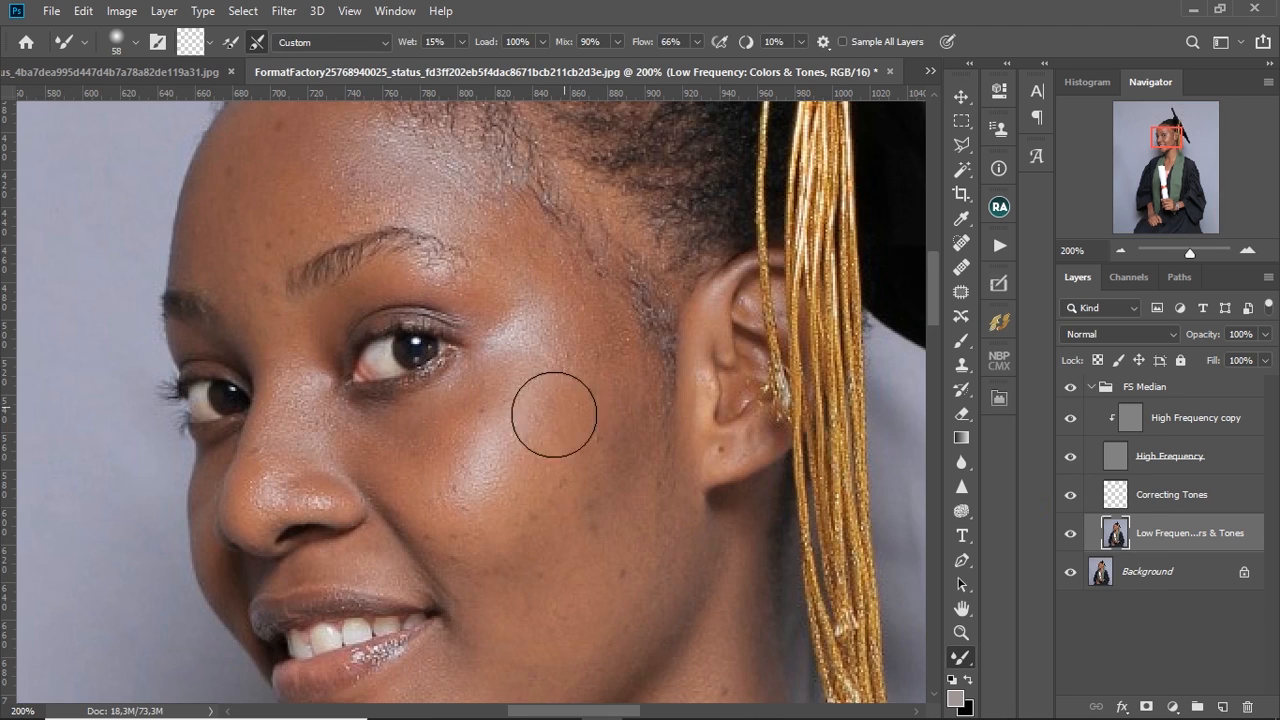
scroll(545, 420, up, 1)
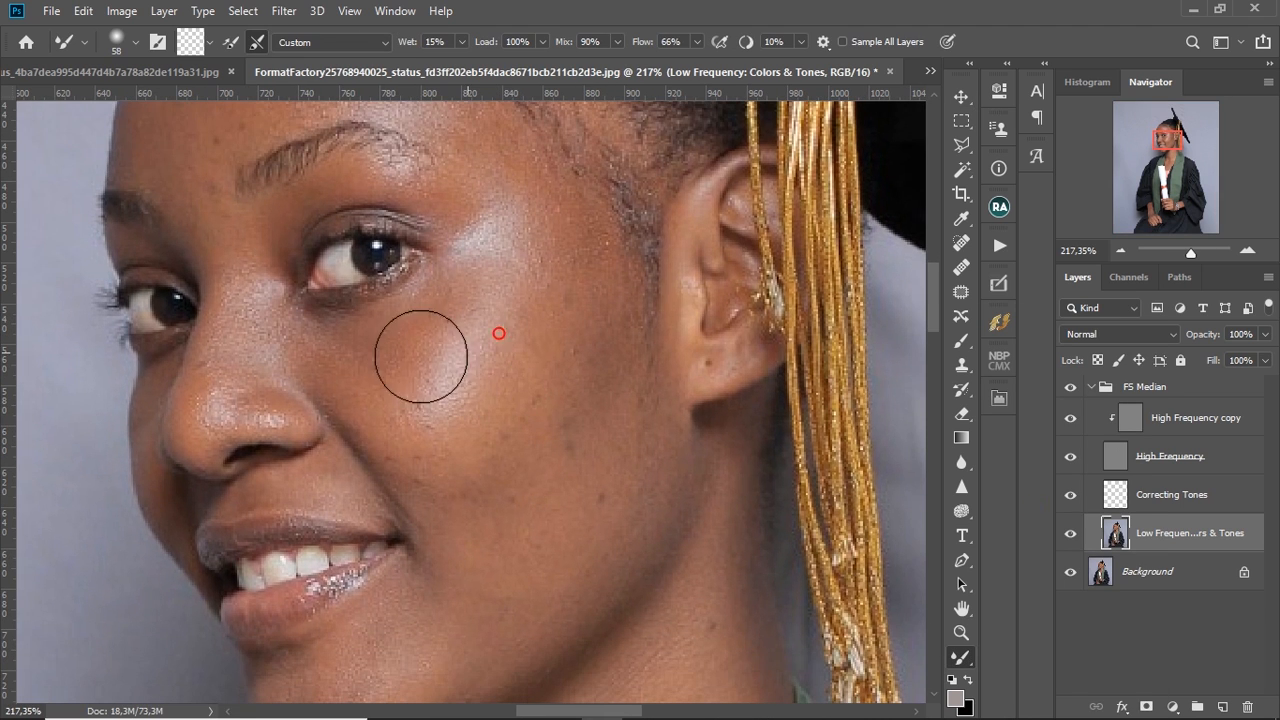
scroll(565, 365, down, 3)
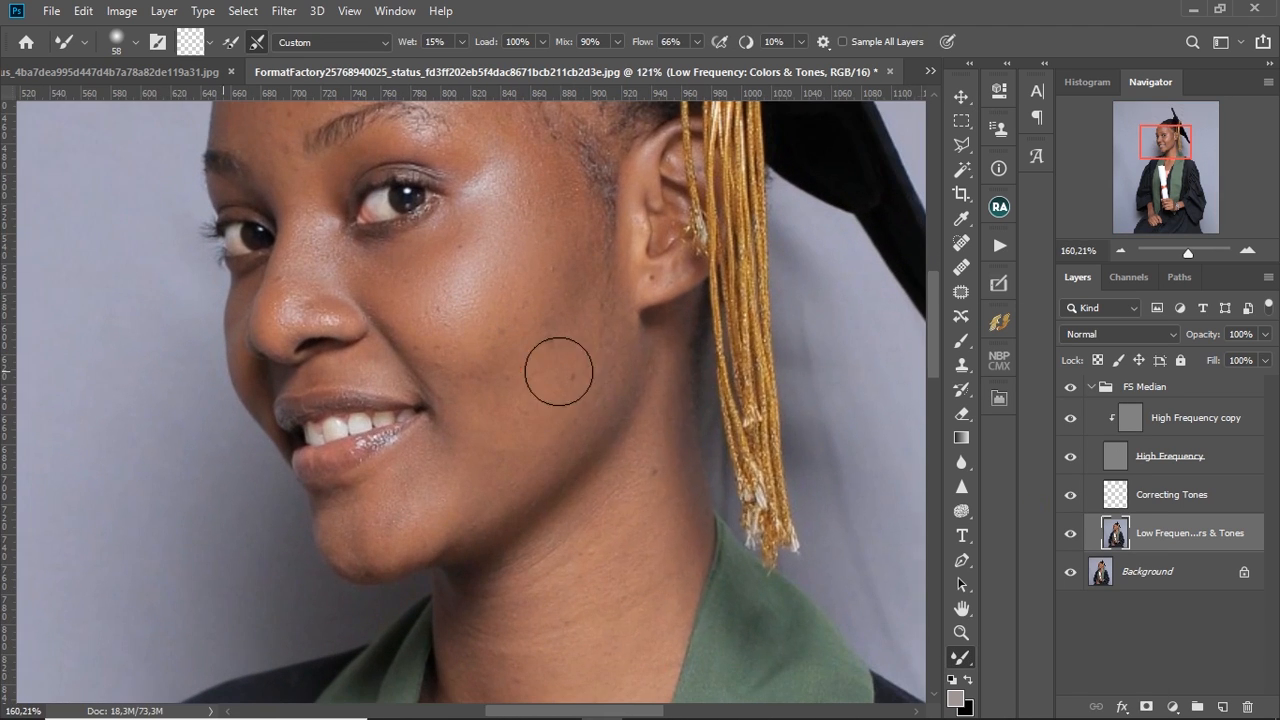
scroll(559, 372, up, 1)
right_click(579, 343)
click(702, 381)
mouse_move(514, 362)
mouse_down()
mouse_move(514, 295)
mouse_move(543, 346)
mouse_up()
drag(545, 282, 512, 296)
Smooth the skin tones of the cheek and forehead with the Mixer Brush at 80 px
scroll(512, 296, up, 3)
right_click(643, 318)
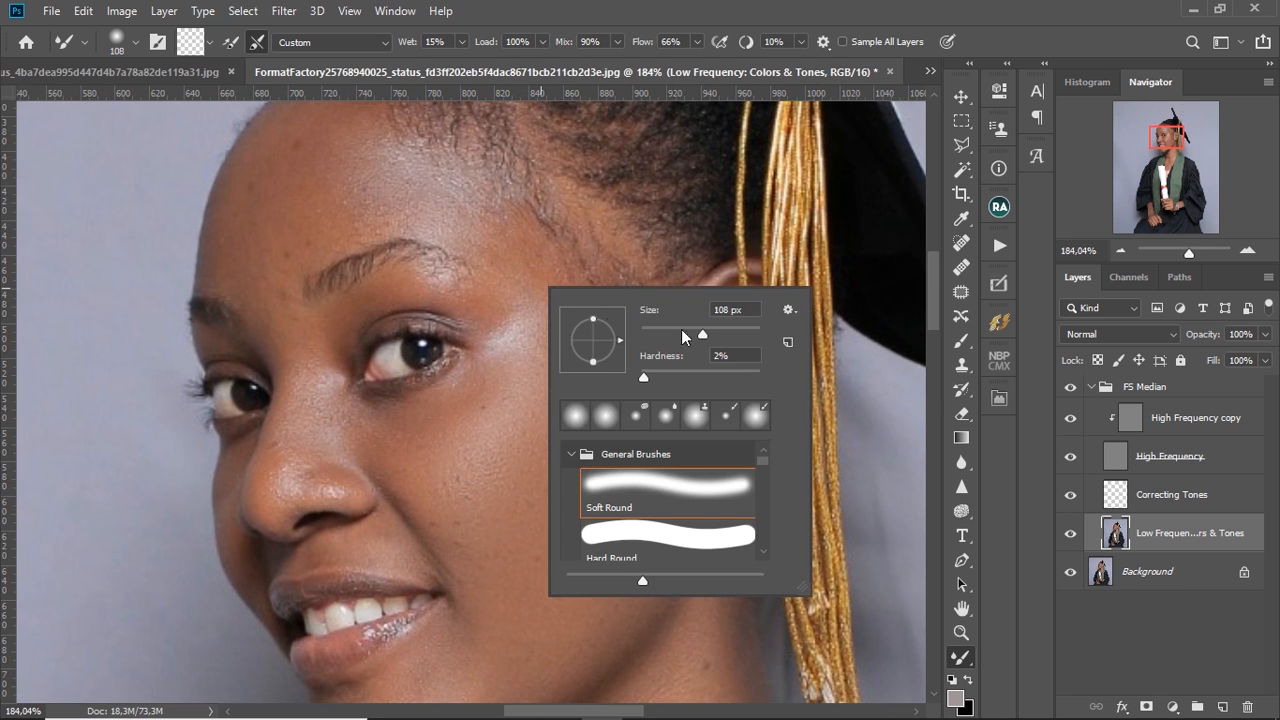
drag(691, 340, 686, 338)
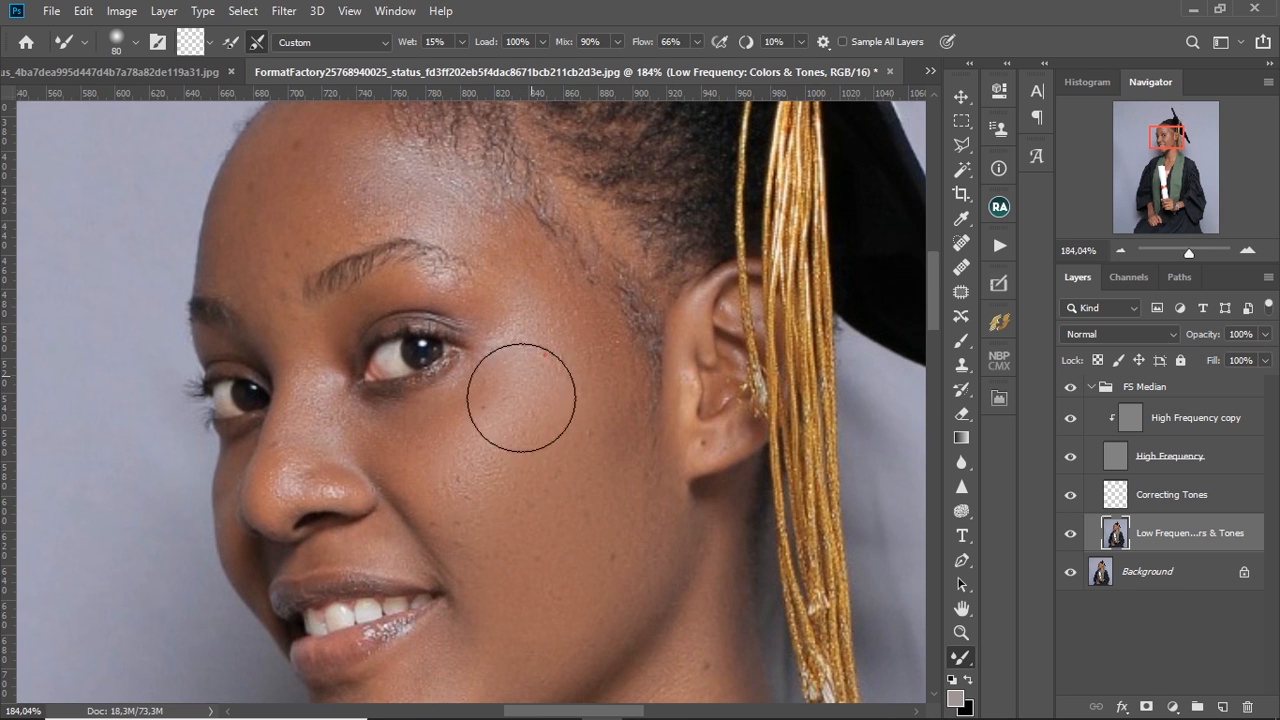
drag(516, 409, 550, 528)
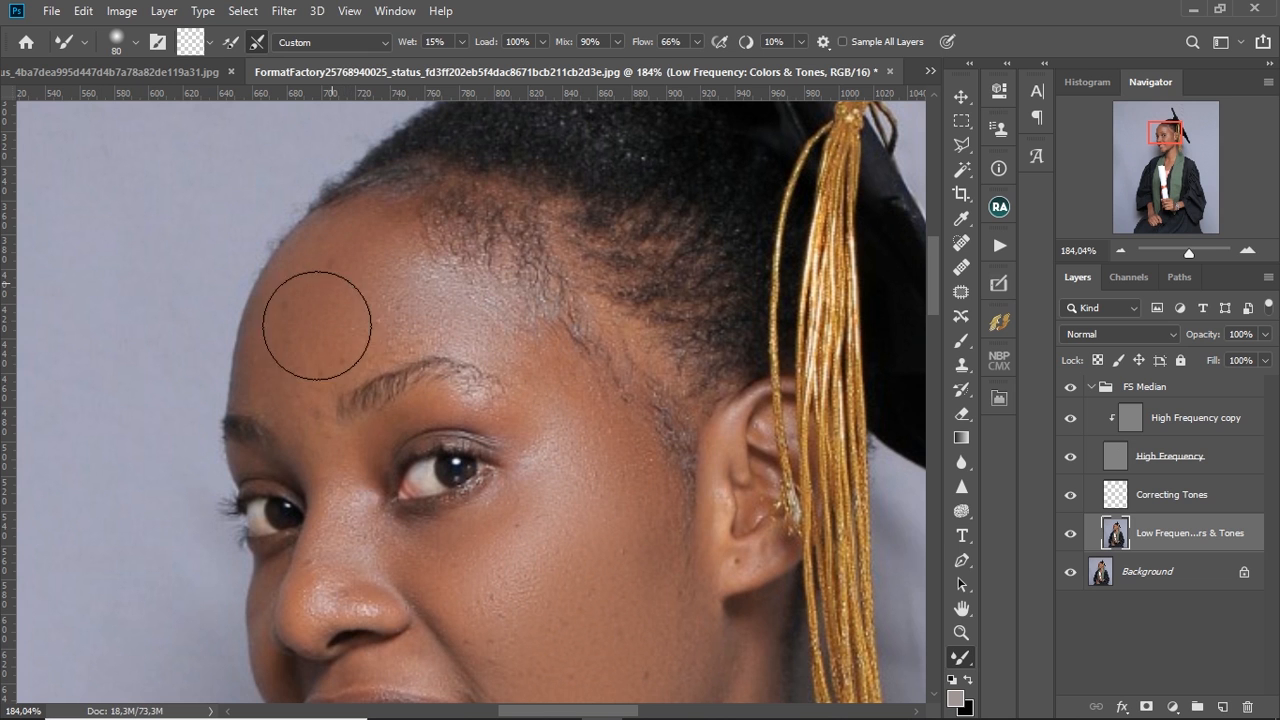
drag(589, 366, 563, 120)
mouse_move(520, 343)
mouse_down()
mouse_move(563, 357)
mouse_move(513, 367)
mouse_up()
drag(429, 421, 505, 401)
Blend the smaller facial areas with a 59 px Mixer Brush and the skin above the upper lip at 20 px
right_click(487, 347)
drag(626, 393, 614, 393)
key(Return)
drag(603, 326, 571, 340)
drag(560, 190, 578, 368)
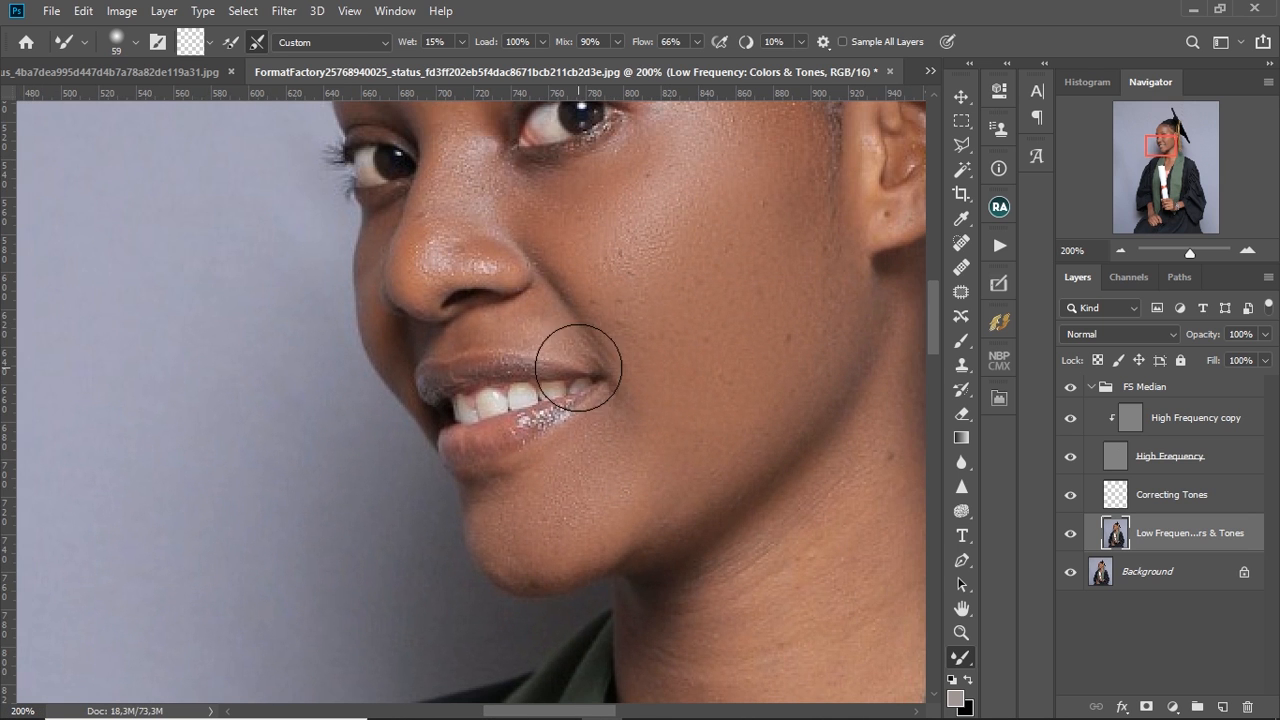
drag(535, 329, 492, 337)
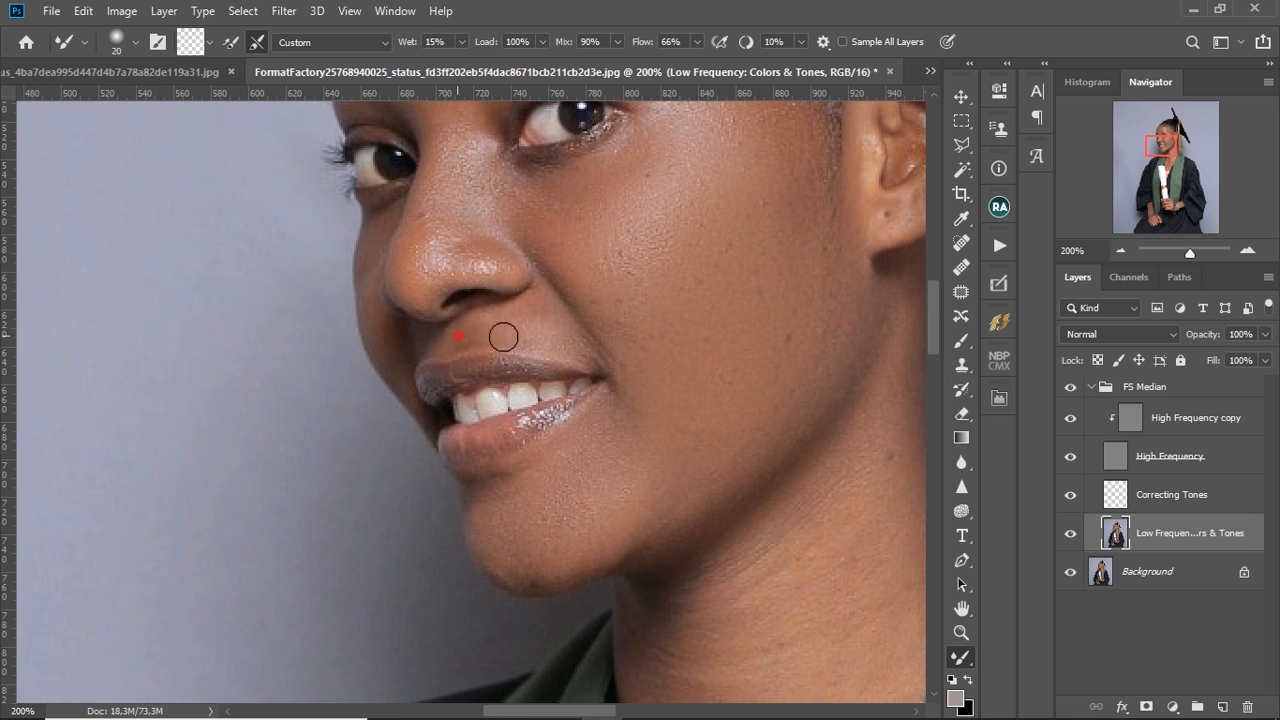
Even out the skin across the cheek and jawline with the Mixer Brush at 48 px
drag(508, 221, 539, 221)
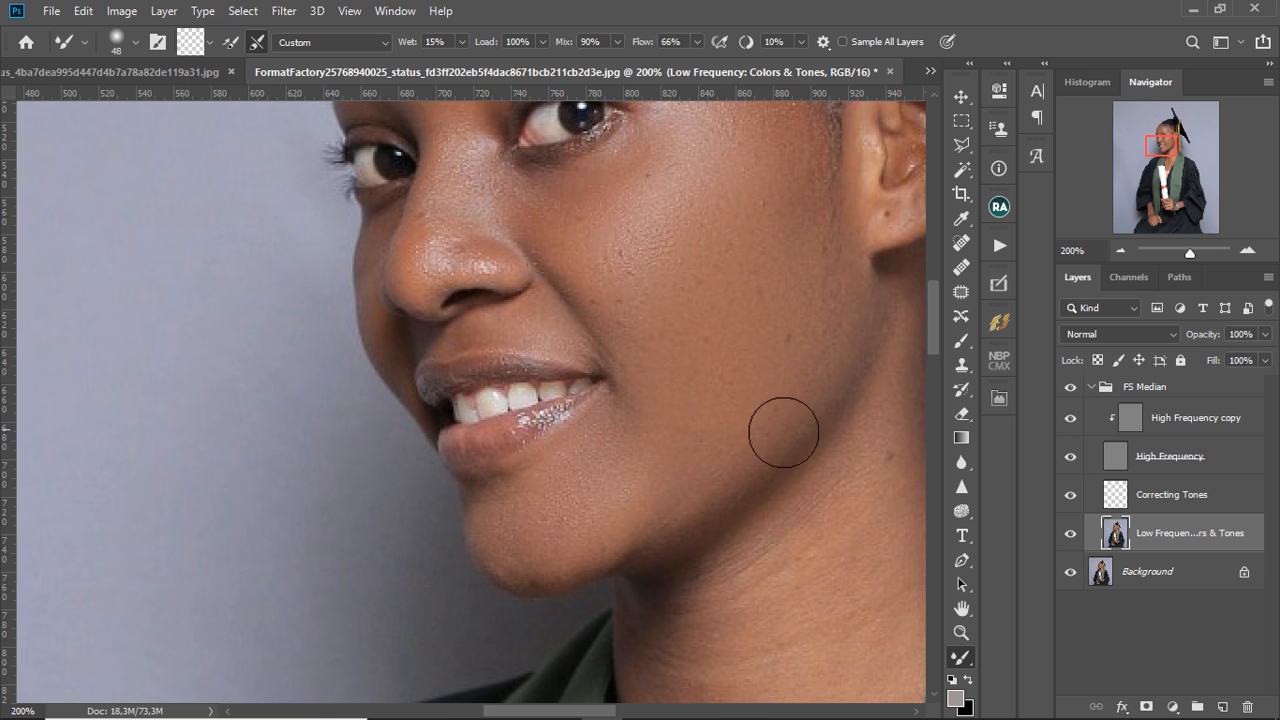
drag(783, 431, 675, 315)
drag(754, 205, 767, 303)
drag(687, 430, 672, 440)
mouse_move(678, 446)
mouse_down()
mouse_move(611, 334)
mouse_move(683, 294)
mouse_up()
Blend the skin tones of the neck and upper chest with the Mixer Brush at 97 px
right_click(617, 334)
click(769, 380)
key(Return)
drag(672, 363, 624, 438)
mouse_move(538, 521)
mouse_down()
mouse_move(569, 426)
mouse_move(565, 436)
mouse_up()
drag(565, 436, 523, 408)
drag(548, 533, 597, 503)
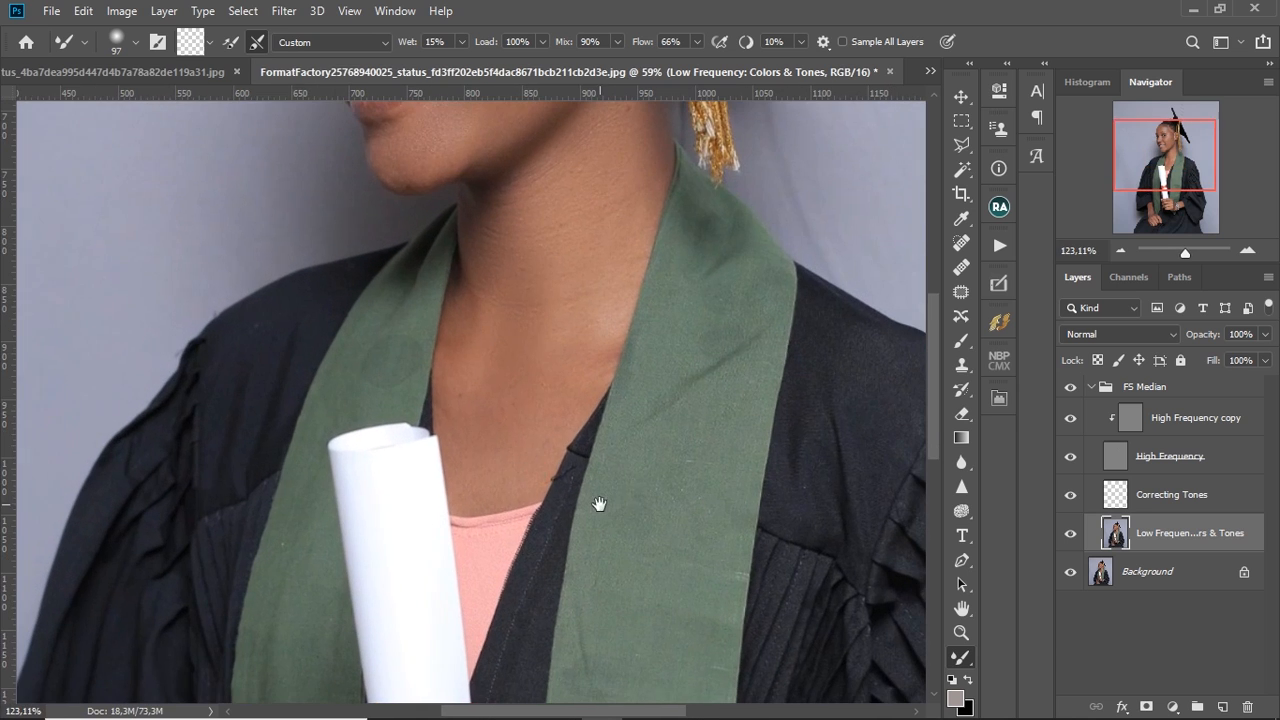
drag(491, 463, 485, 401)
drag(518, 327, 462, 325)
Go over the forehead and face again with the Mixer Brush at 72 px to soften remaining tone transitions
drag(498, 130, 528, 265)
mouse_move(532, 263)
mouse_down()
mouse_move(557, 263)
mouse_move(620, 310)
mouse_up()
right_click(620, 312)
click(753, 355)
click(602, 251)
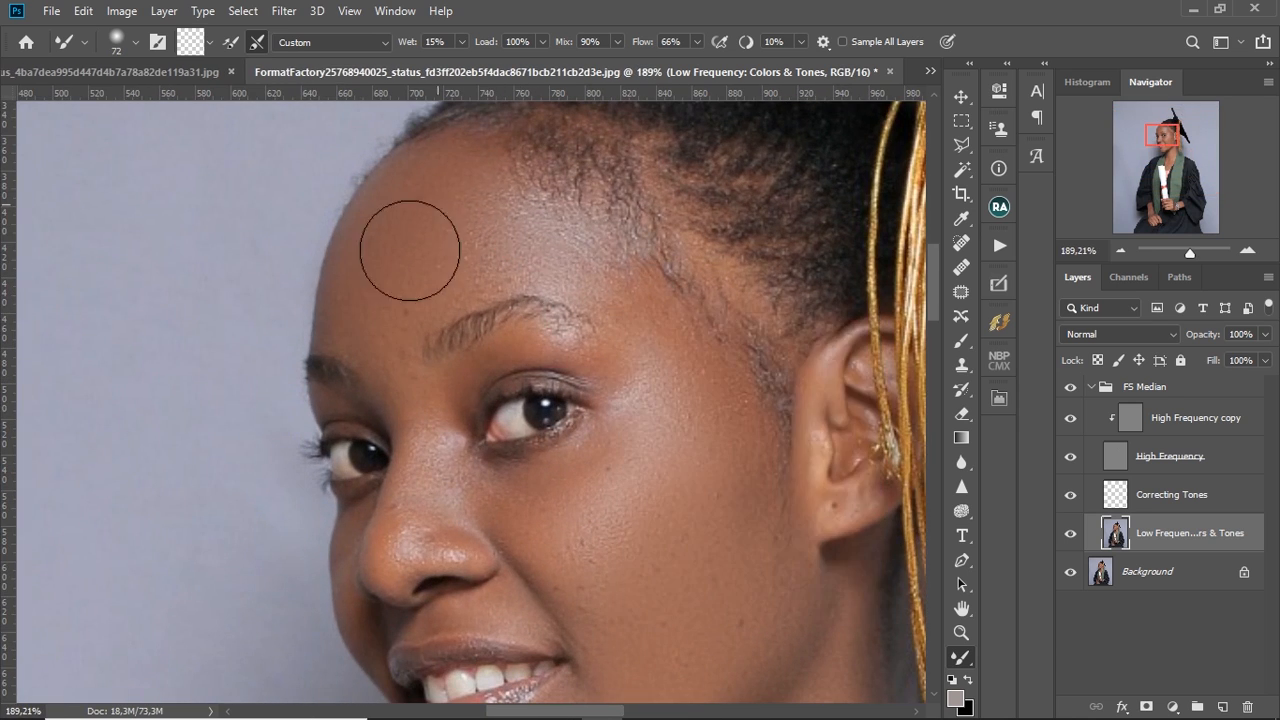
mouse_move(760, 482)
mouse_down()
mouse_move(691, 443)
mouse_move(664, 263)
mouse_move(709, 197)
mouse_up()
Smooth the skin of the forearm and wrist above the resting hand with the 72 px Mixer Brush
drag(471, 283, 543, 300)
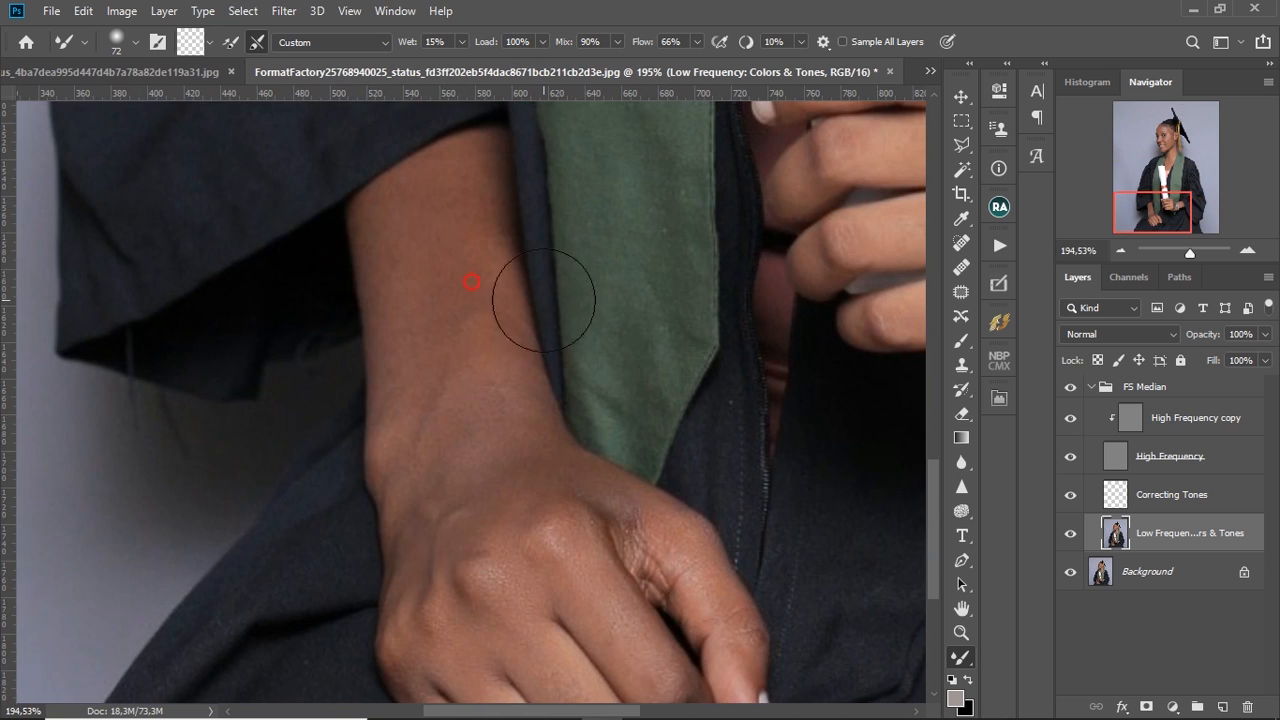
drag(495, 551, 418, 488)
drag(418, 488, 398, 376)
Blend the skin tones on the resting hand and the hand holding the diploma with the Mixer Brush at 56 px
right_click(532, 412)
click(659, 462)
click(456, 399)
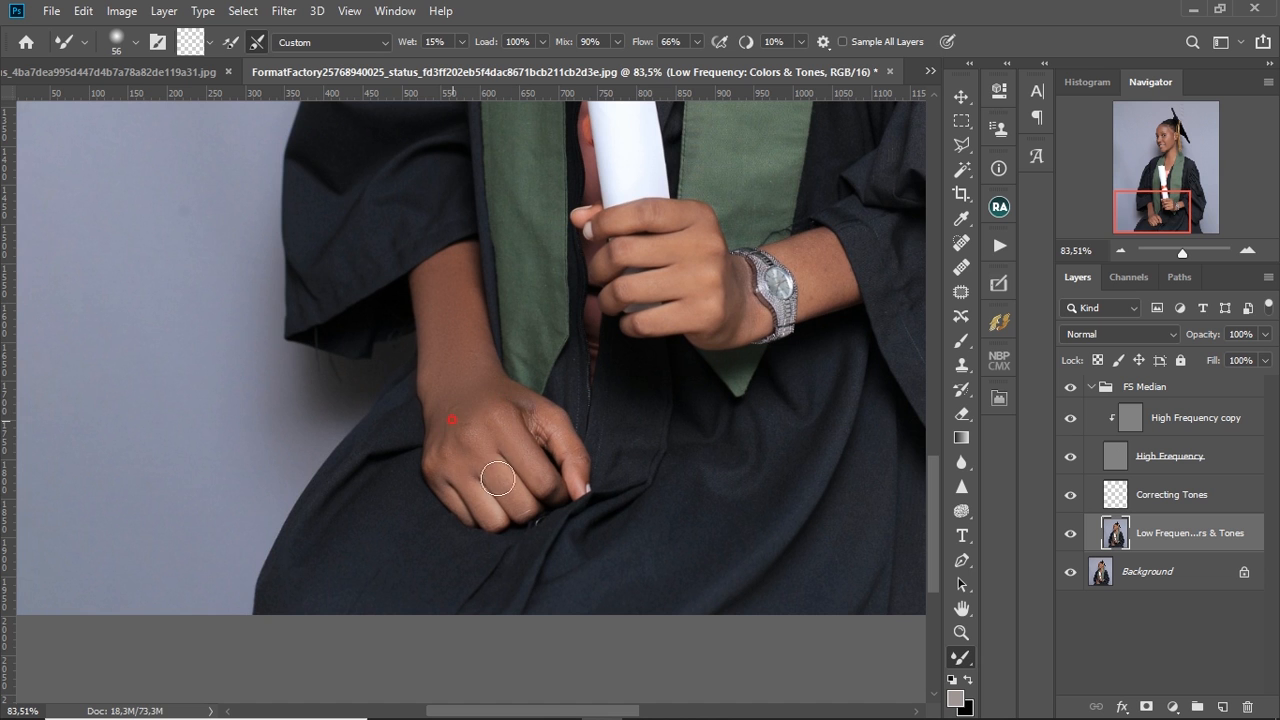
drag(728, 301, 531, 474)
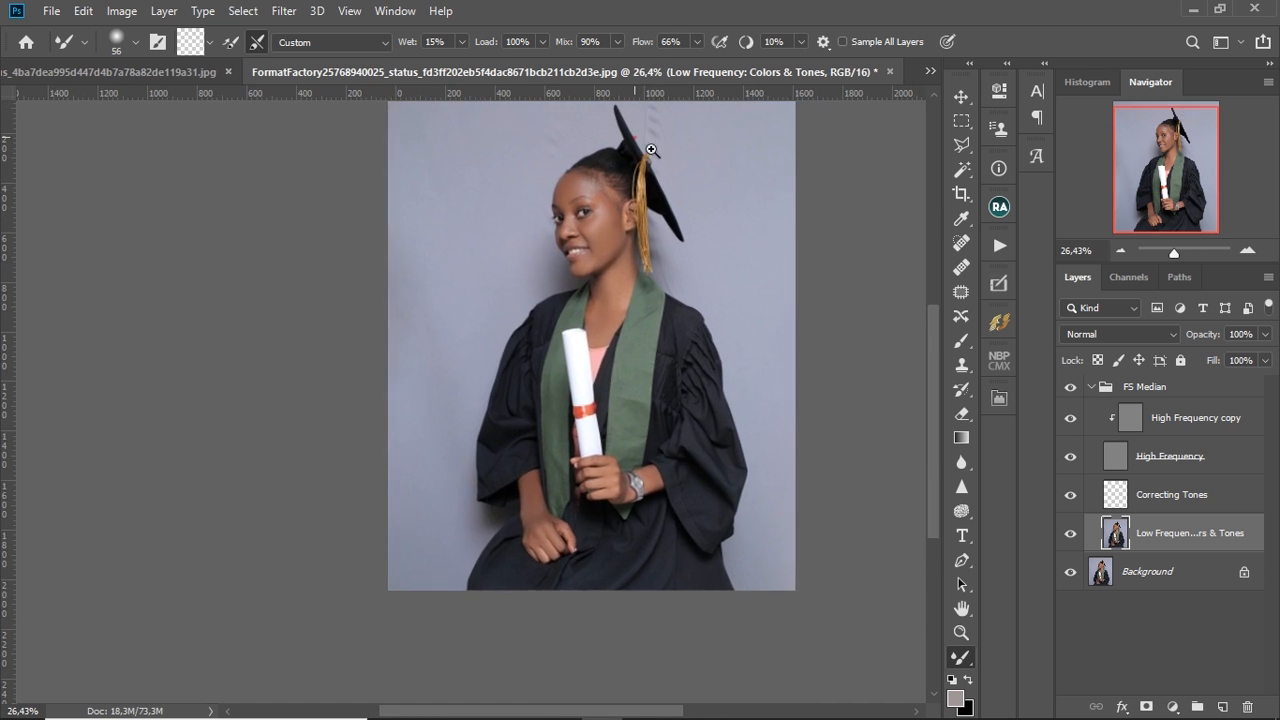
Merge the FS Median group and the background into a single layer
drag(625, 166, 708, 166)
drag(626, 303, 665, 264)
drag(649, 407, 566, 396)
click(1151, 388)
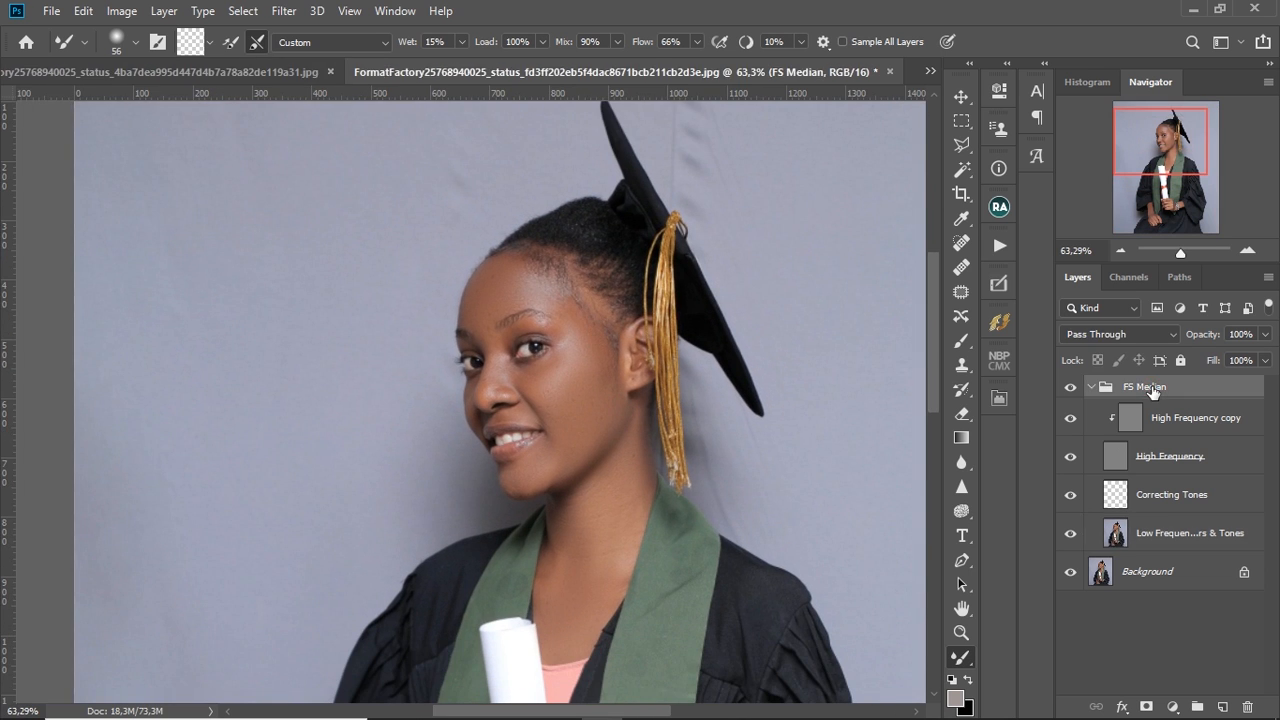
key(ctrl+shift+e)
key(v)
Run the "White eyes and teeth copy" action on the merged portrait
drag(589, 325, 637, 331)
drag(674, 429, 590, 325)
drag(568, 254, 486, 217)
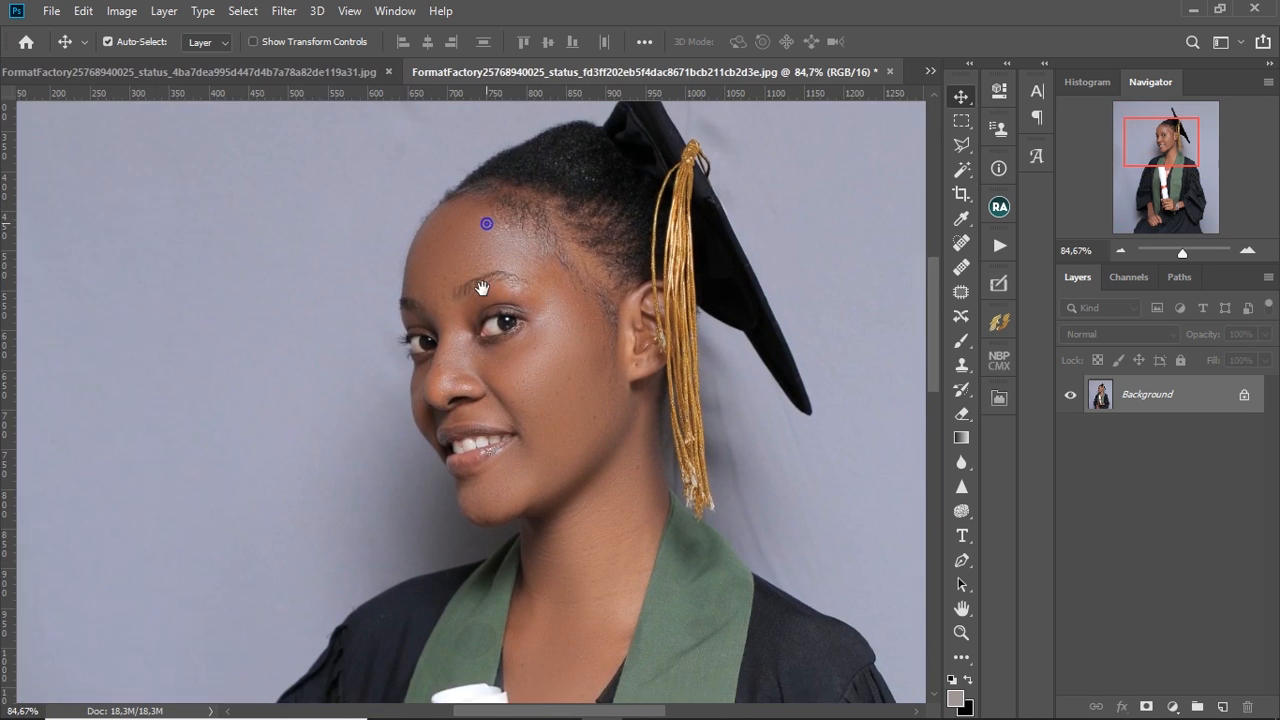
click(998, 247)
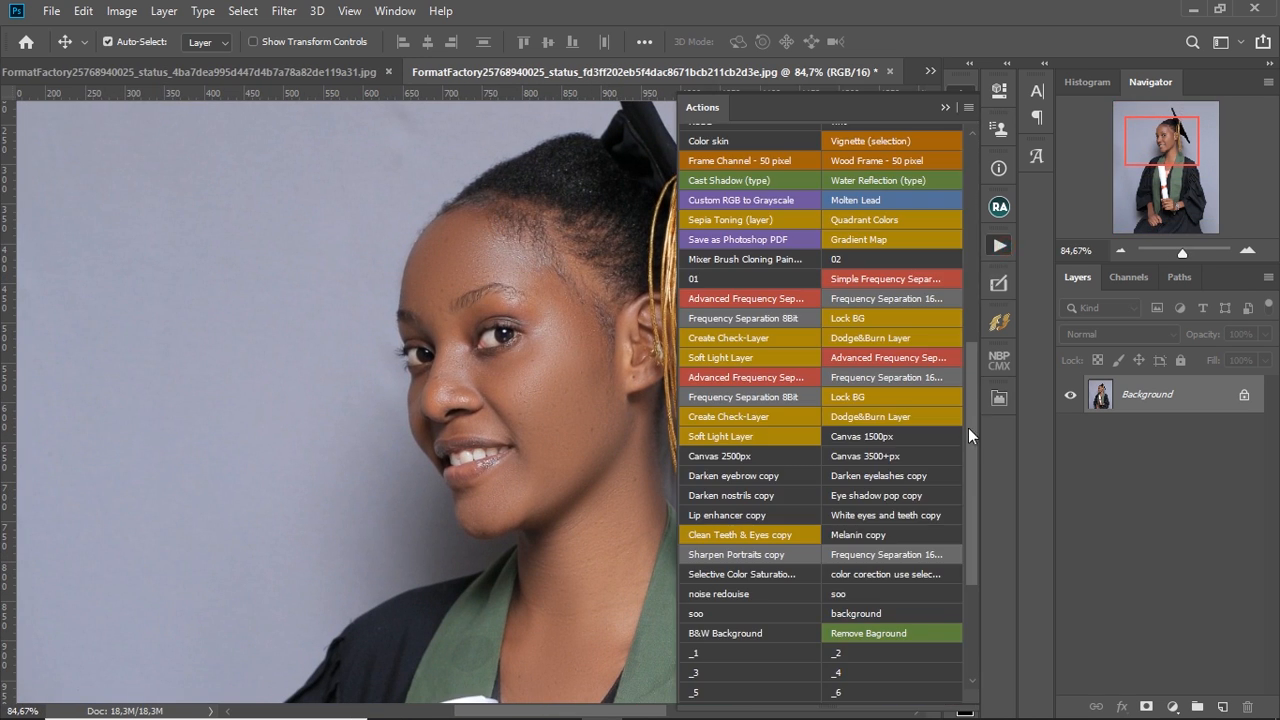
drag(974, 453, 931, 487)
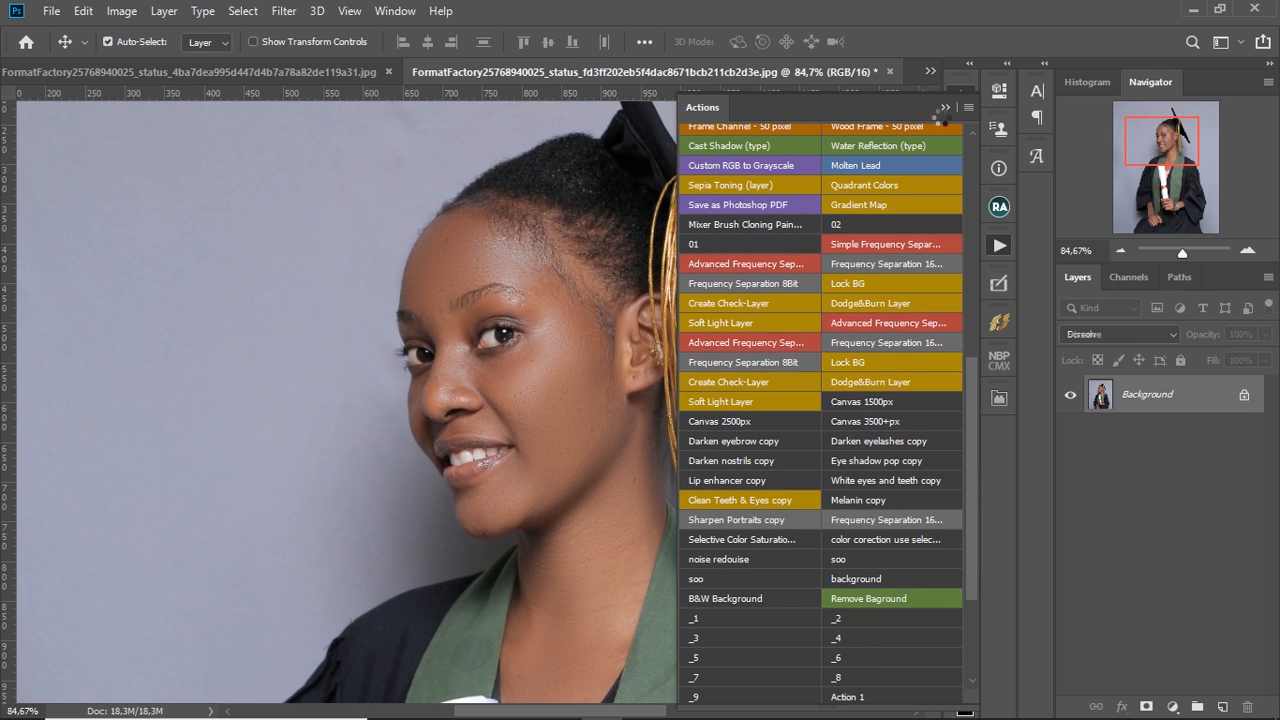
click(942, 108)
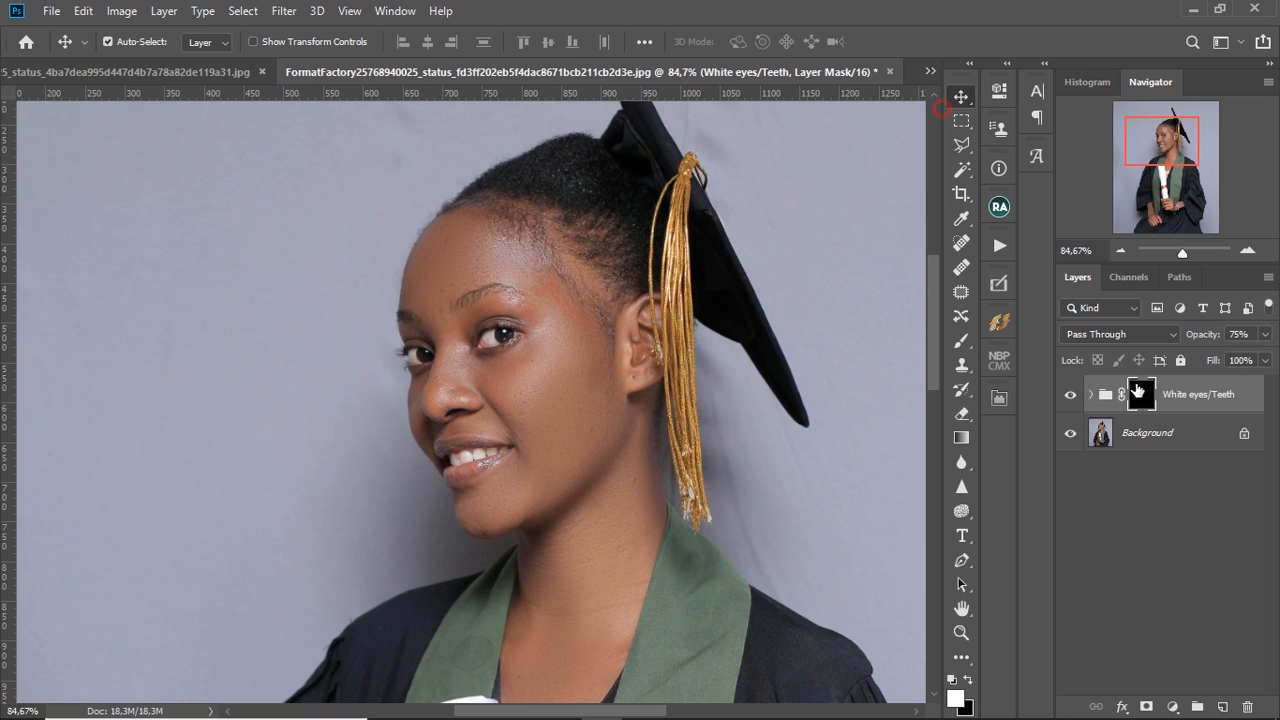
Whiten the eye nearer the ear by painting white on the White eyes/Teeth mask with a soft 7 px brush
click(961, 341)
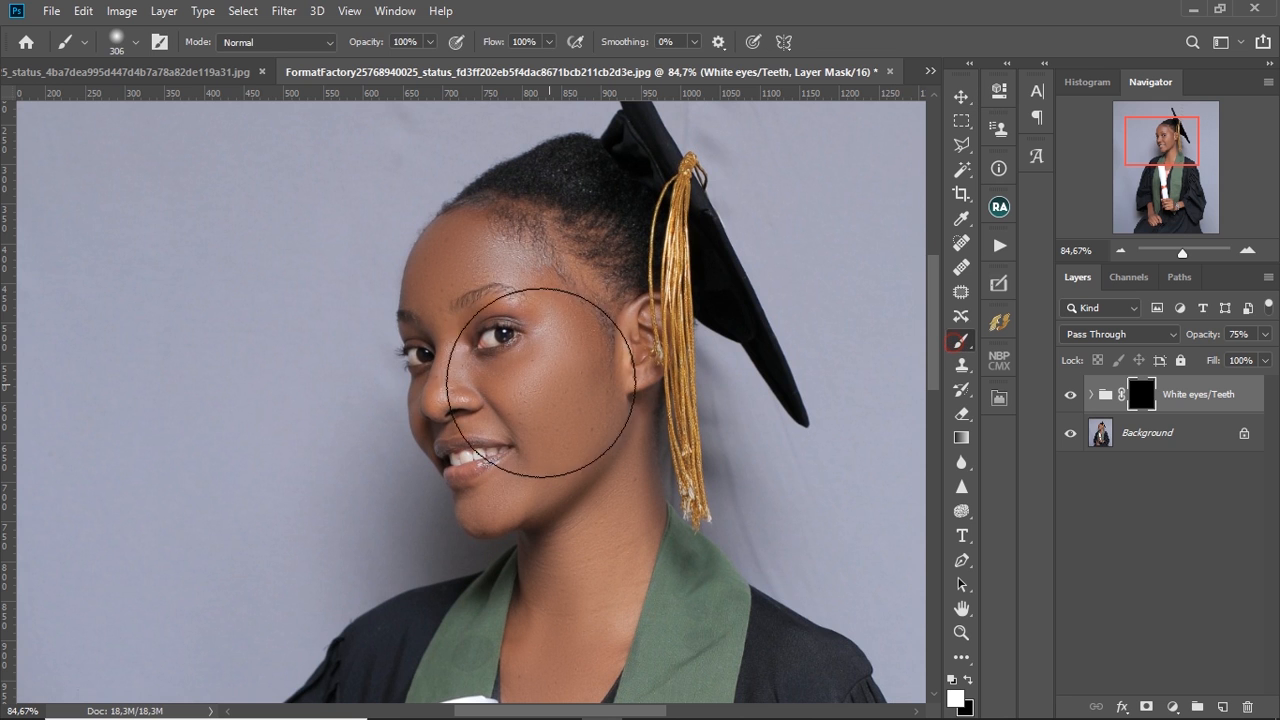
scroll(460, 318, up, 5)
drag(668, 438, 573, 310)
right_click(573, 310)
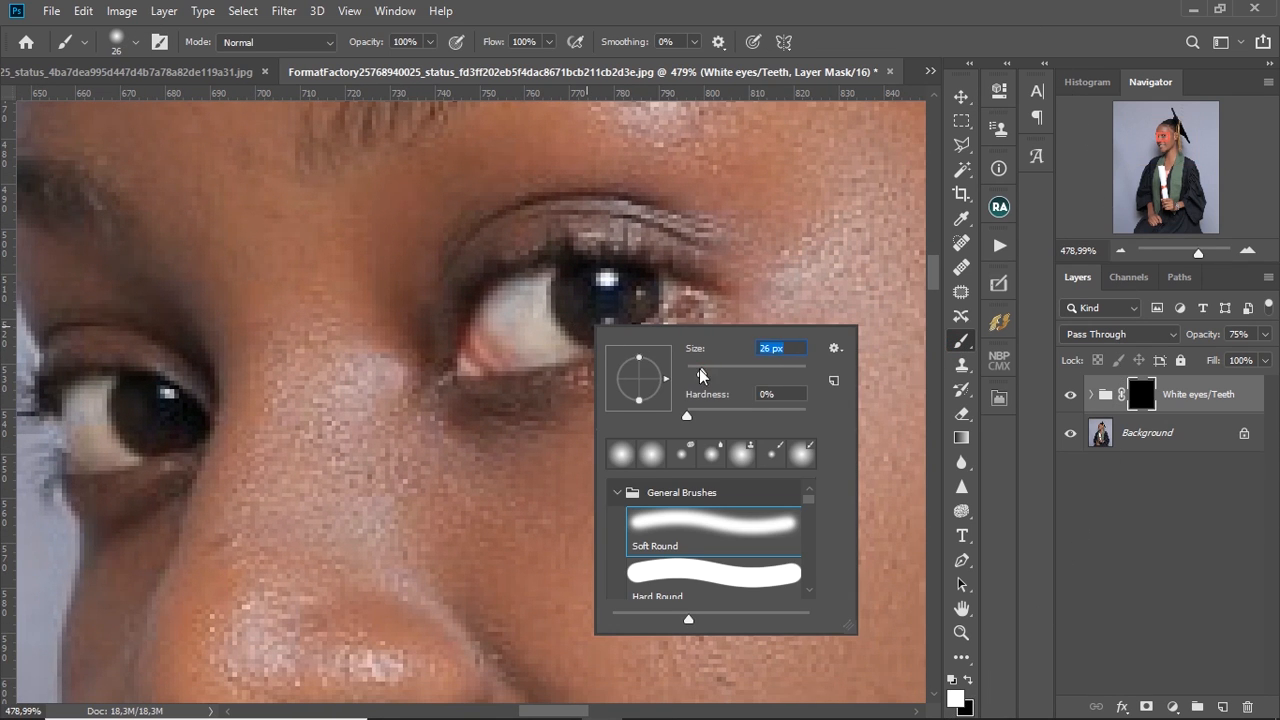
drag(520, 337, 502, 329)
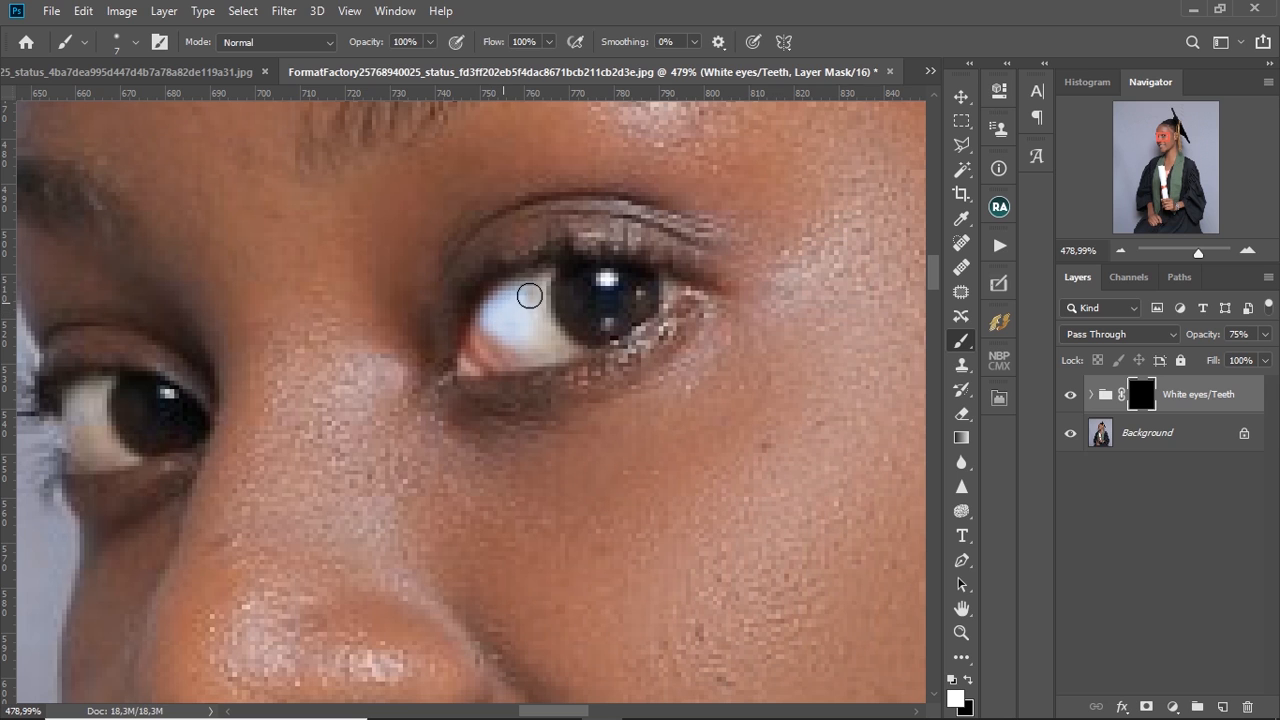
mouse_move(537, 286)
mouse_down()
mouse_move(562, 346)
mouse_move(507, 352)
mouse_move(492, 322)
mouse_move(524, 345)
mouse_up()
Whiten the far eye by painting its white area on the White eyes/Teeth mask
scroll(509, 332, down, 5)
scroll(423, 320, up, 8)
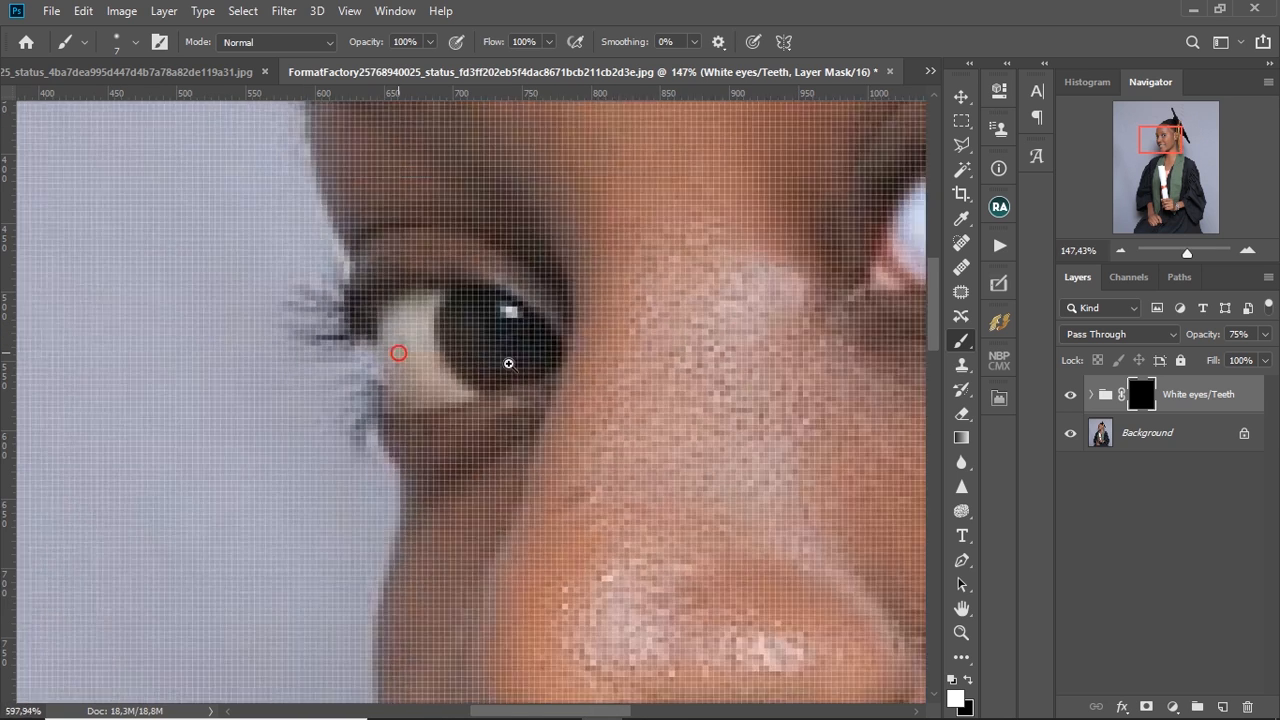
mouse_move(434, 294)
mouse_down()
mouse_move(409, 303)
mouse_move(430, 362)
mouse_move(416, 335)
mouse_up()
scroll(405, 300, down, 3)
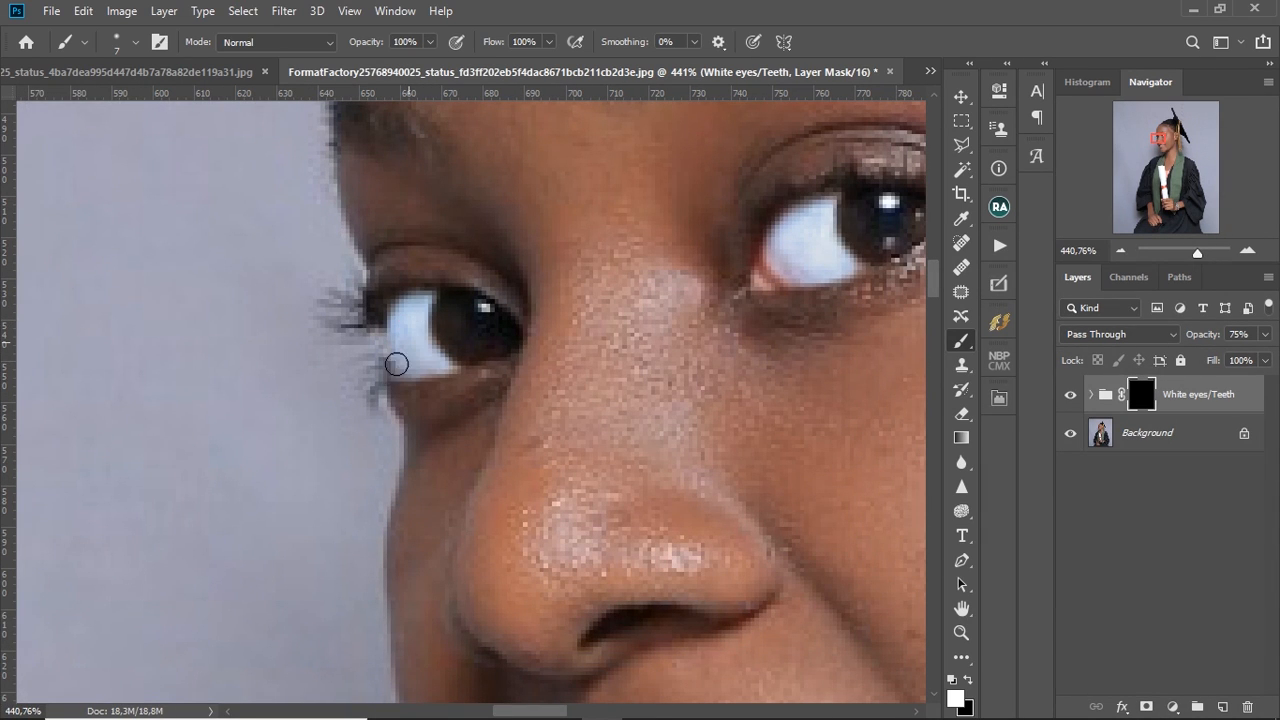
Reduce the White eyes/Teeth group's opacity to 55%
scroll(521, 360, down, 4)
click(1263, 334)
drag(1257, 348, 1230, 362)
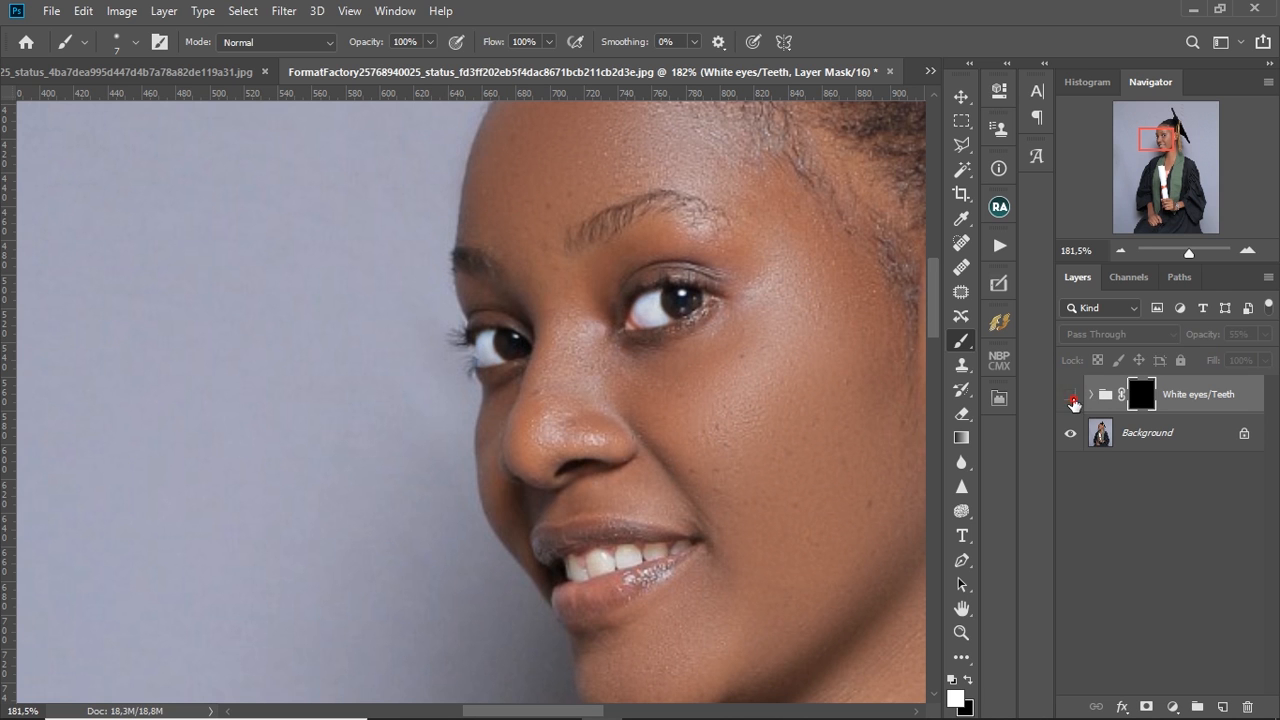
Desaturate the front teeth on the Background layer with a 12 px Sponge at 100% flow and flatten the image
scroll(686, 463, down, 5)
scroll(704, 497, up, 5)
scroll(704, 497, up, 5)
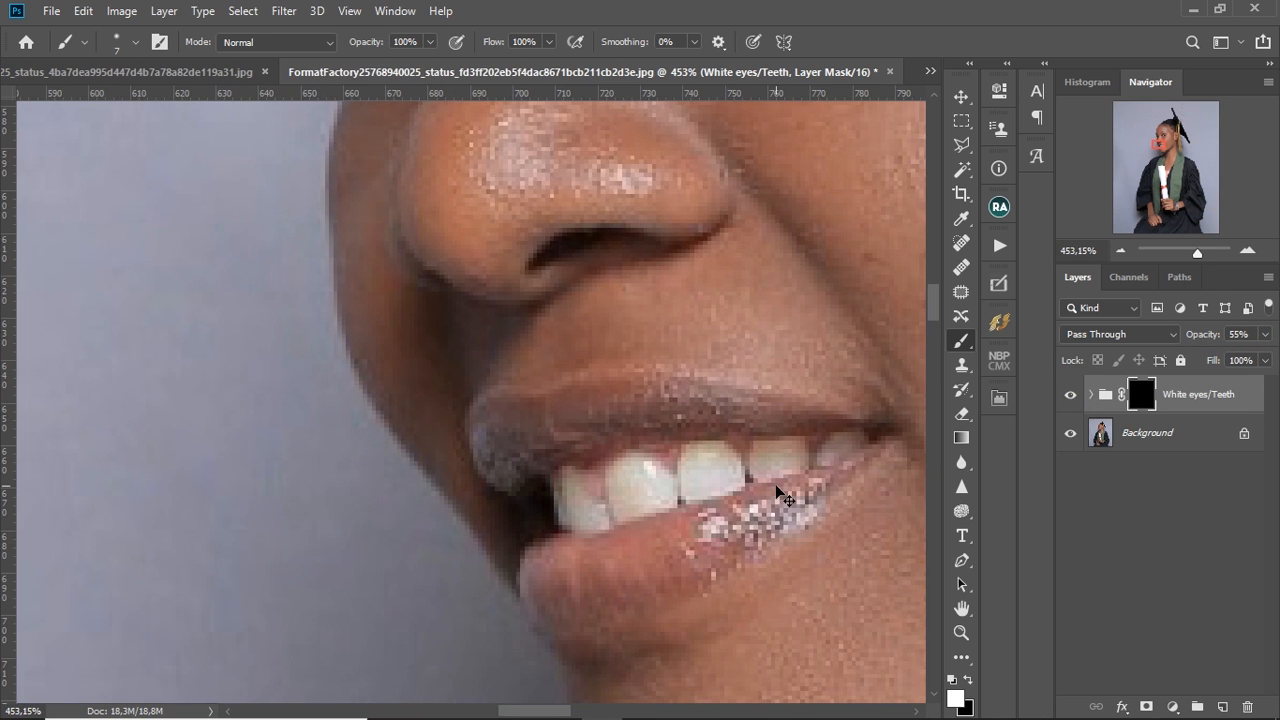
click(1107, 444)
key(o)
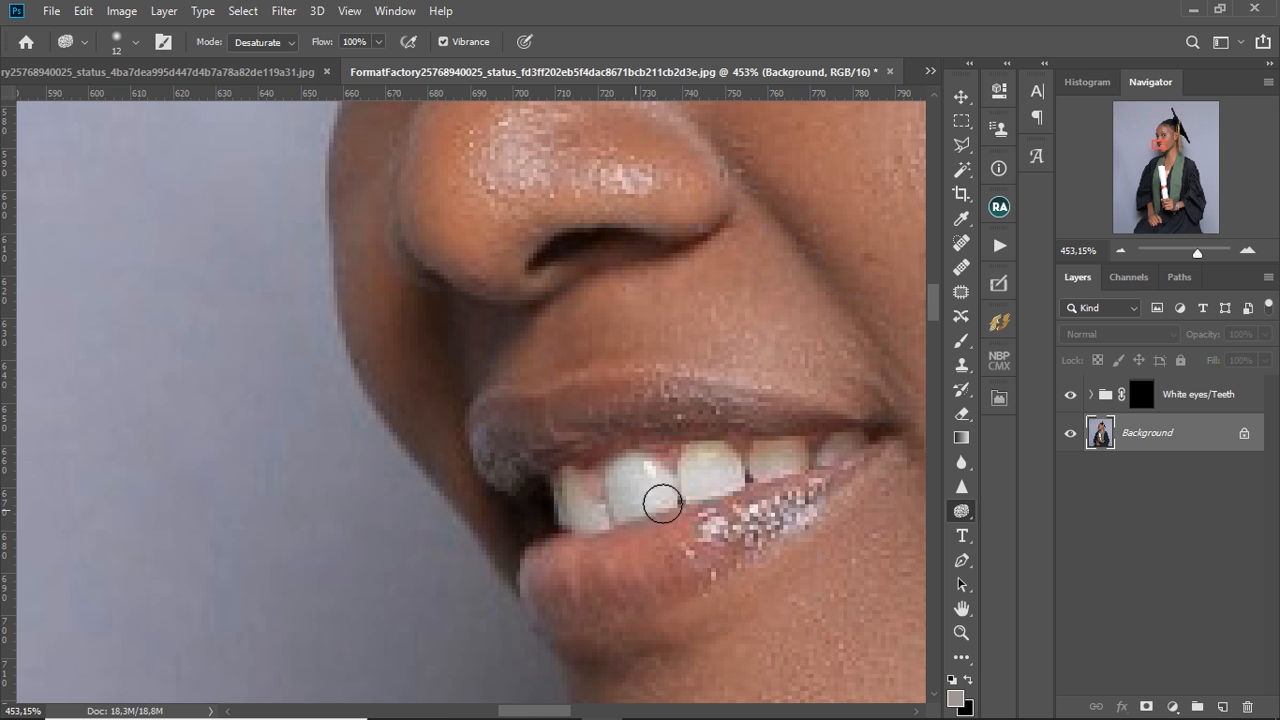
mouse_move(579, 507)
mouse_down()
mouse_move(694, 491)
mouse_move(726, 464)
mouse_up()
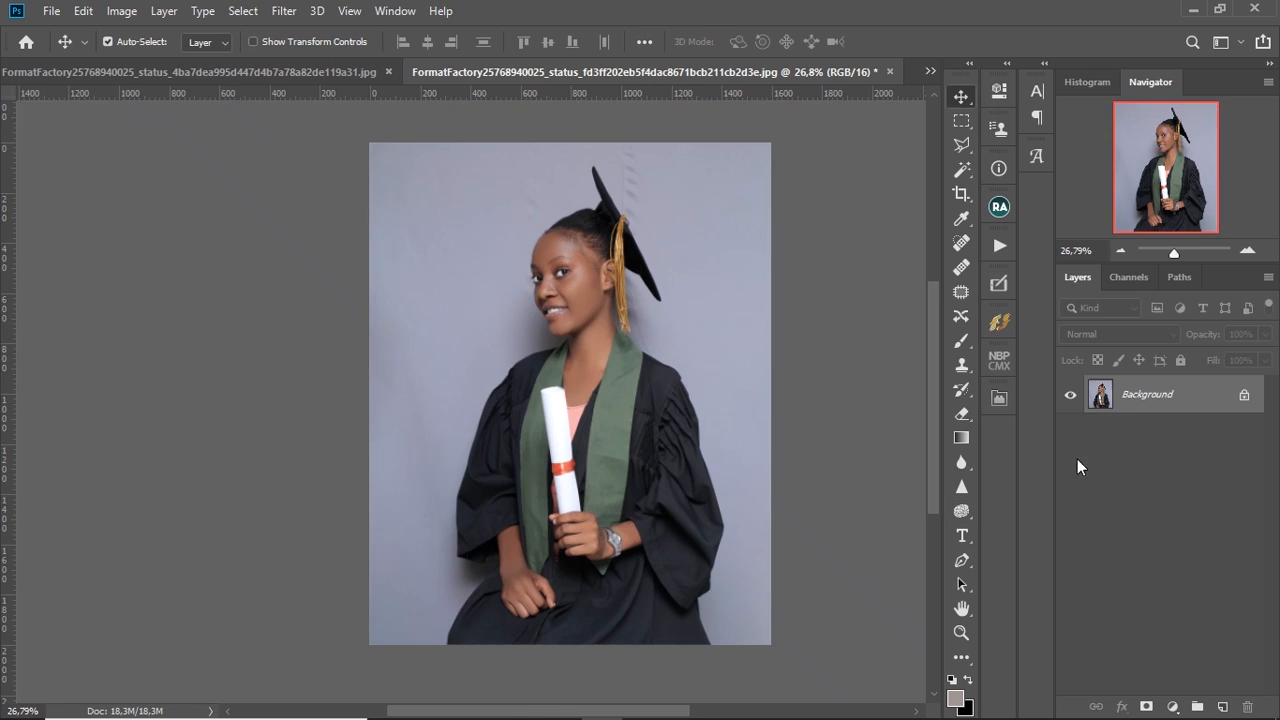
Duplicate the Background layer and open the Camera Raw Filter on the copy
drag(1148, 400, 1222, 707)
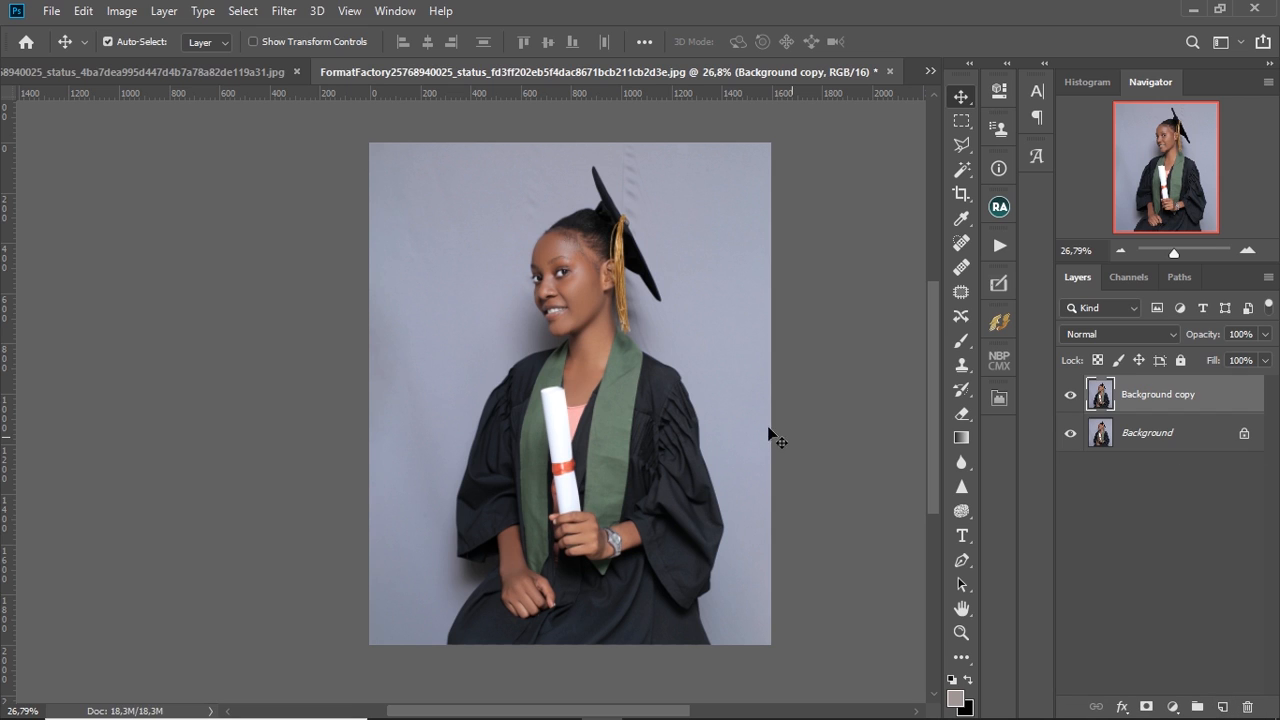
click(284, 11)
click(350, 126)
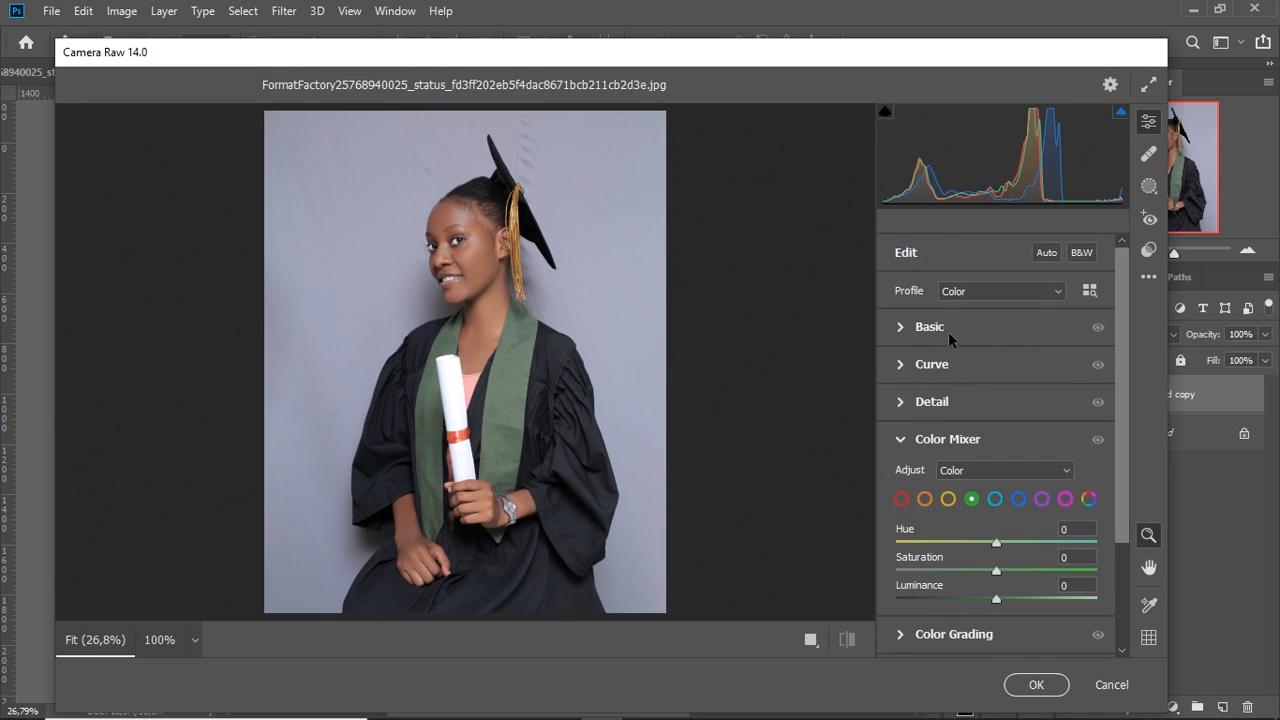
Switch the Color Mixer to HSL and raise the Oranges saturation to +50 while checking the skin
click(990, 469)
click(980, 490)
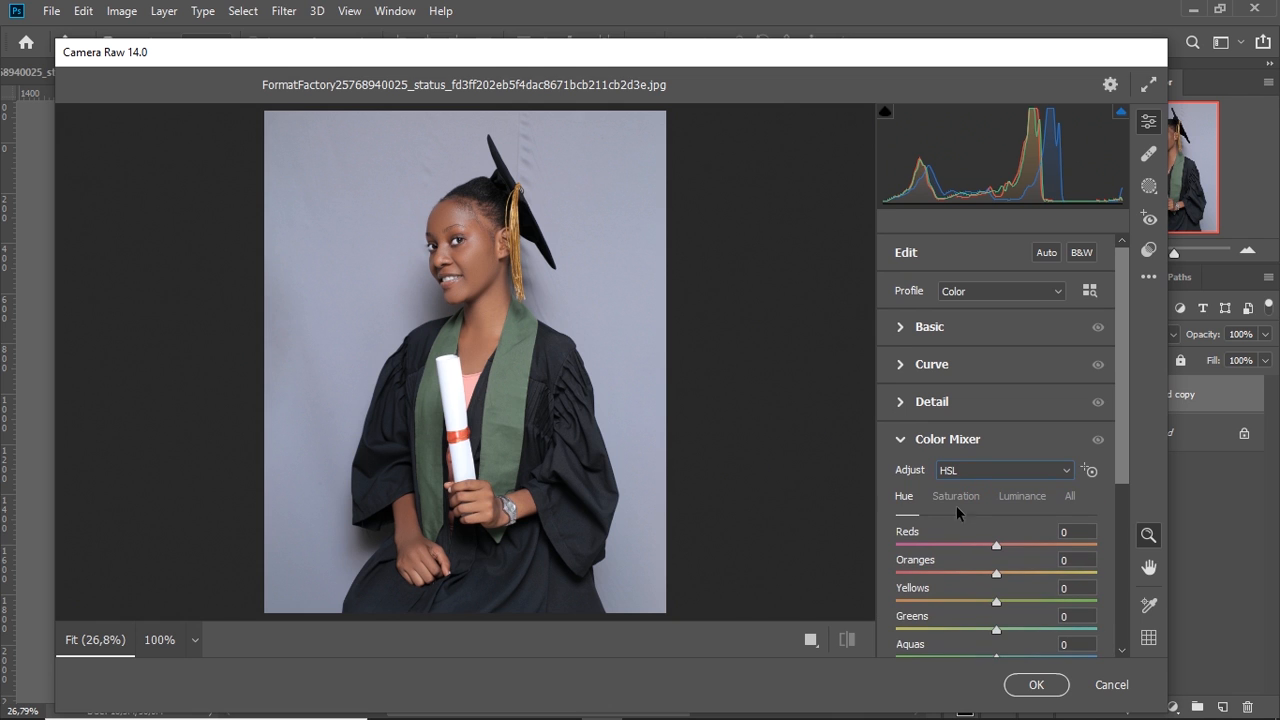
click(960, 498)
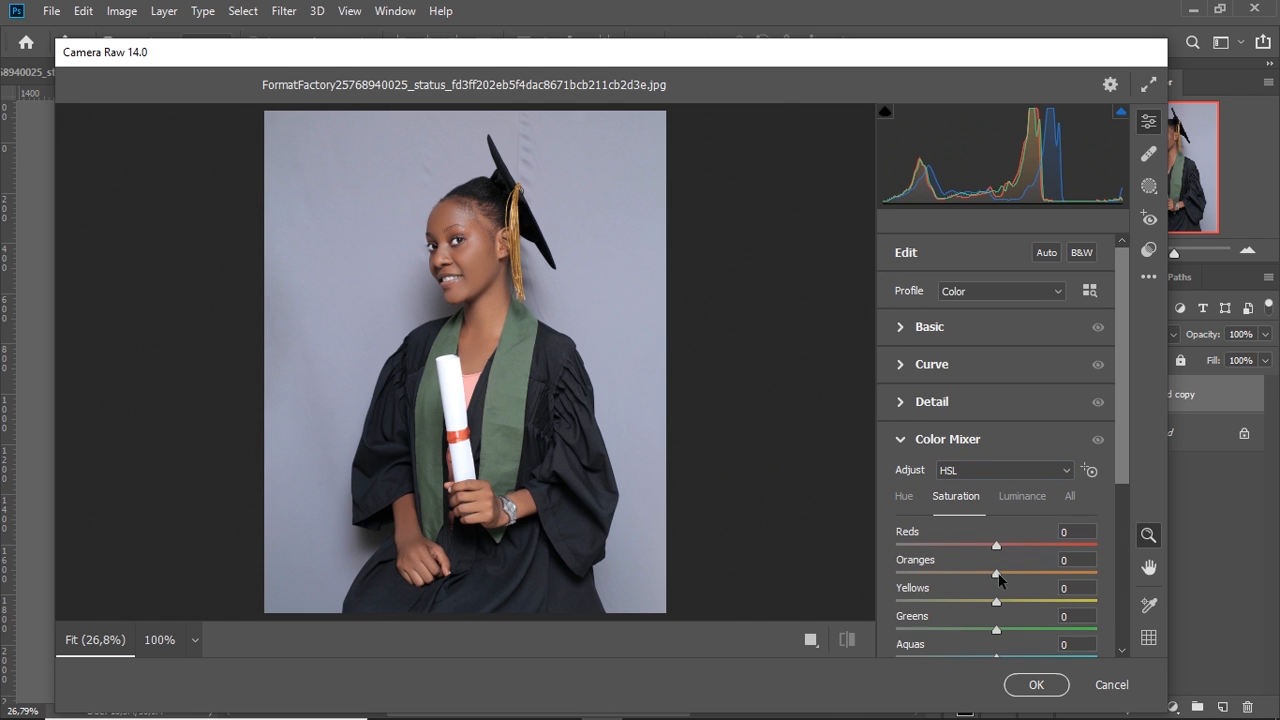
drag(472, 257, 583, 254)
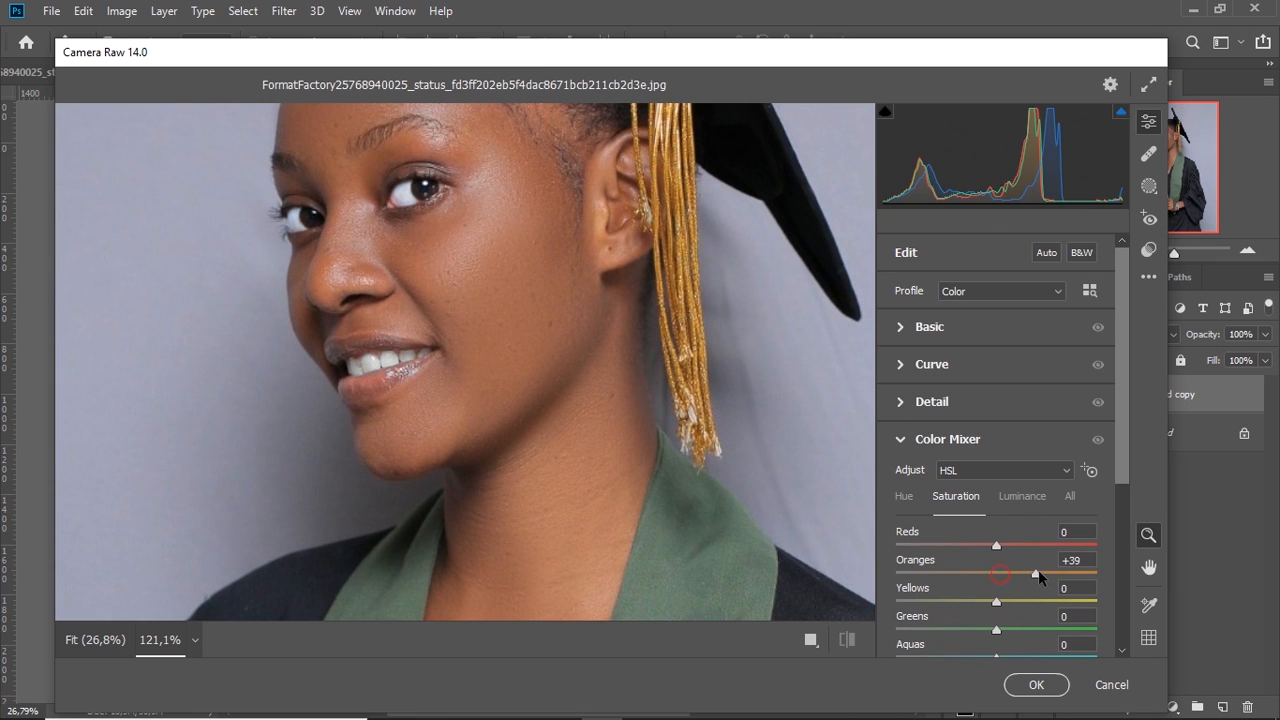
drag(530, 345, 453, 302)
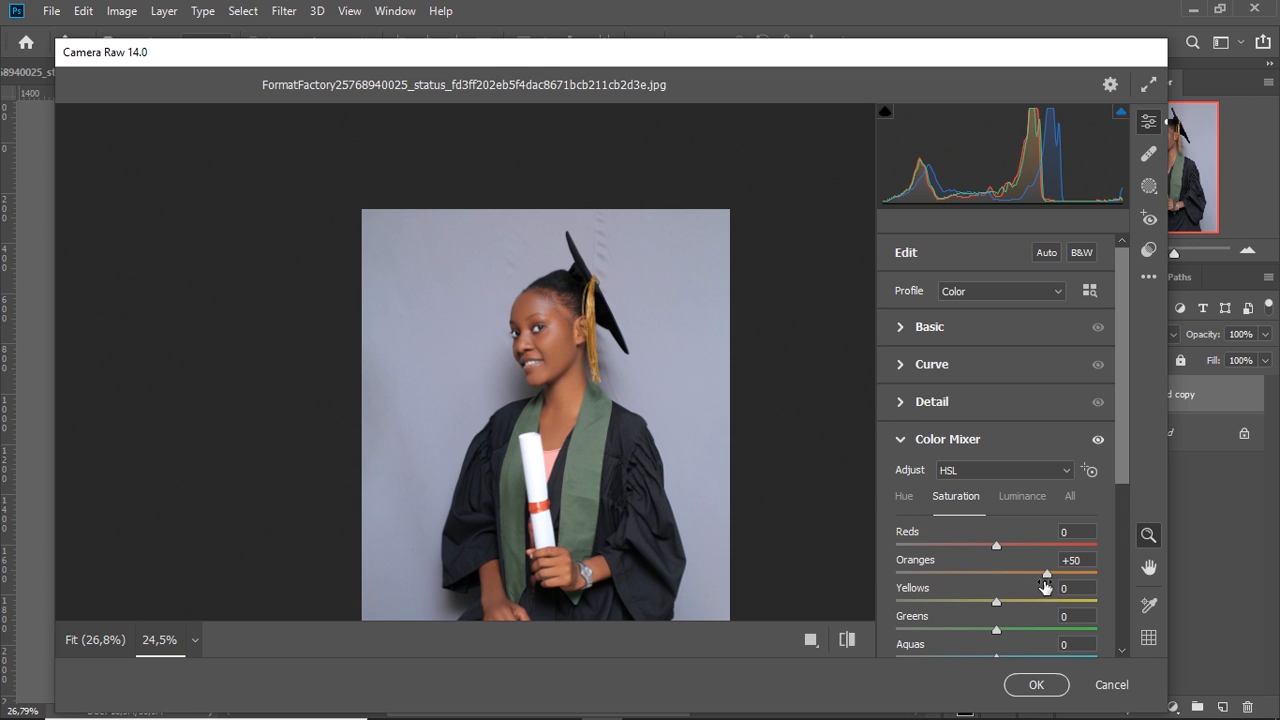
drag(532, 340, 480, 318)
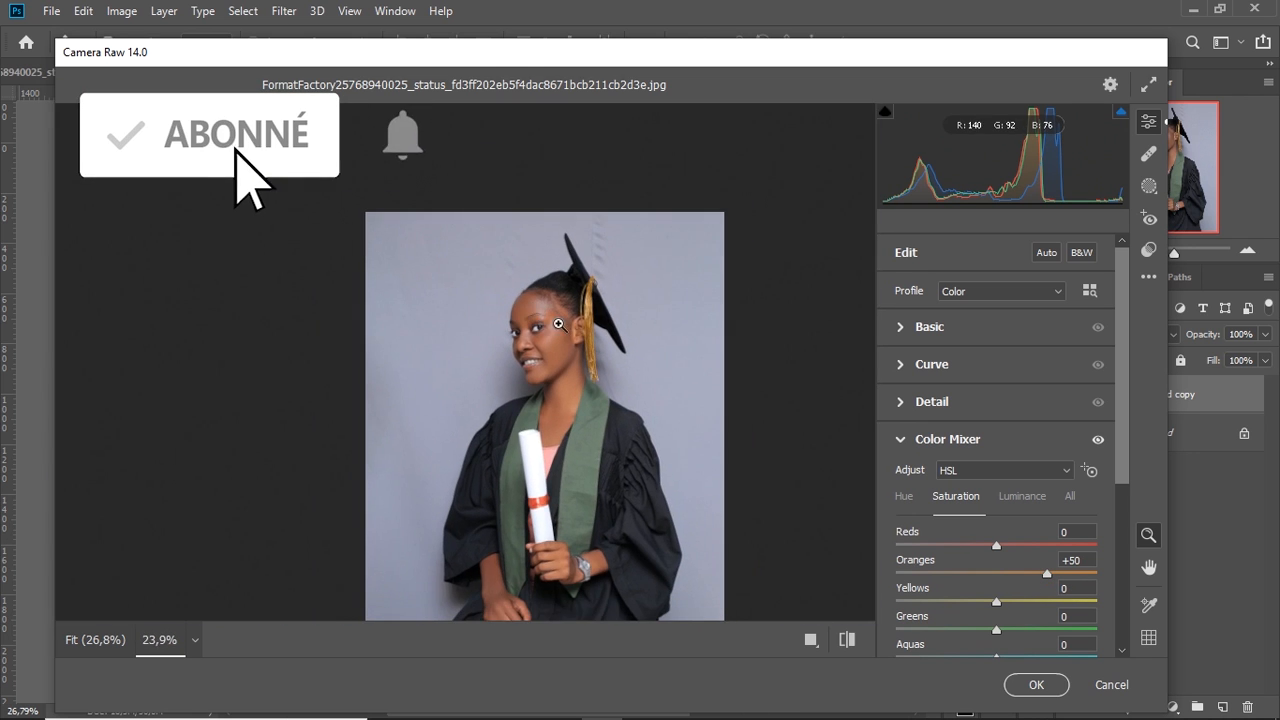
Set the Greens, Aquas and Magentas saturation to +100 in the Color Mixer
drag(996, 629, 1166, 646)
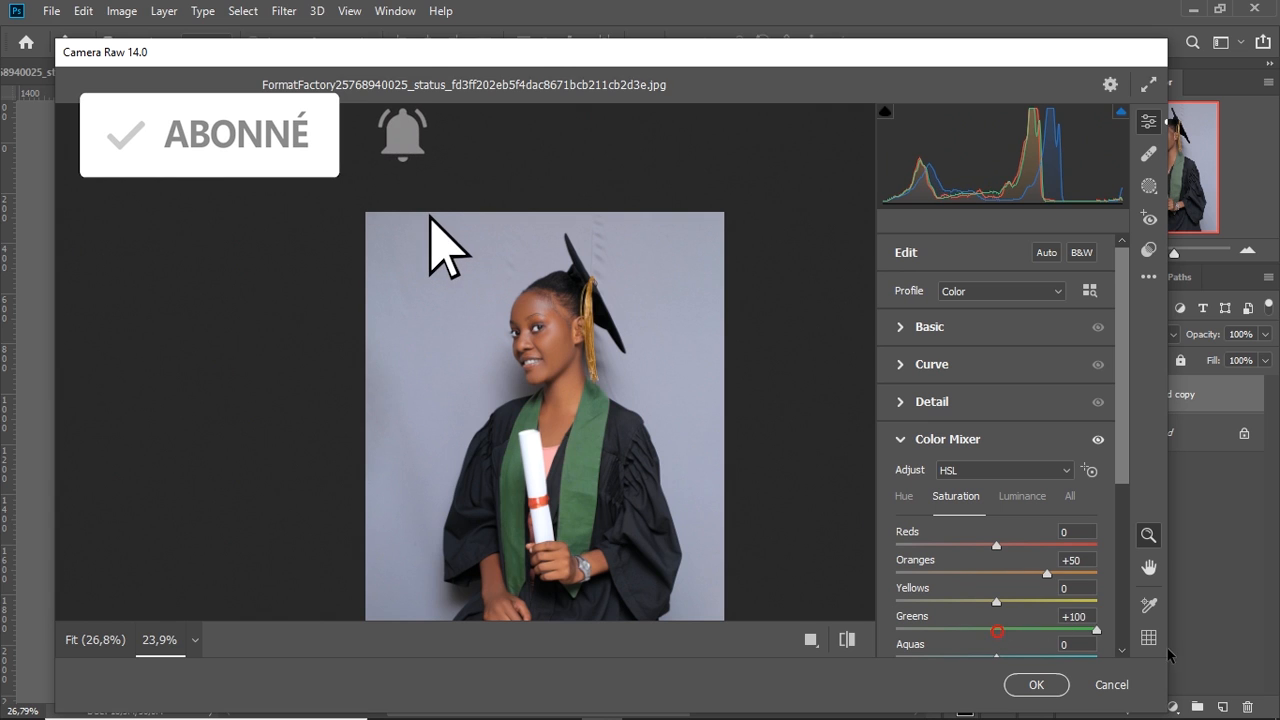
scroll(1126, 480, down, 3)
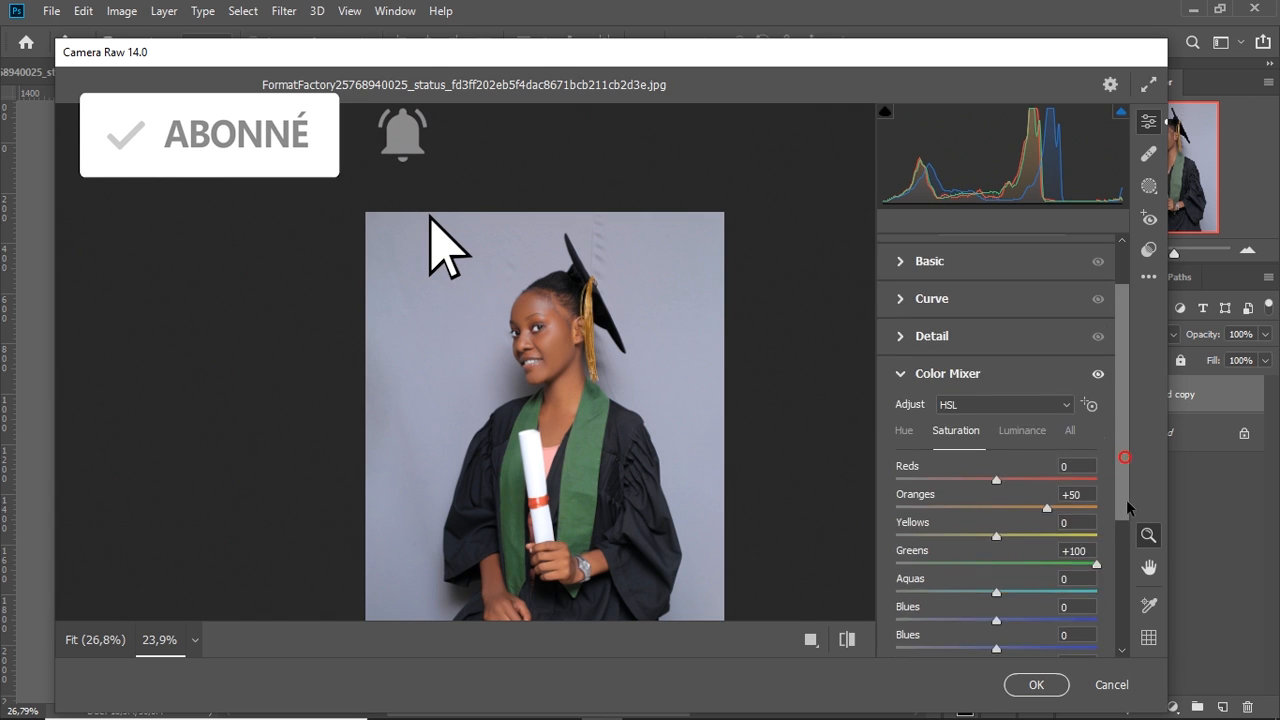
drag(997, 563, 1109, 577)
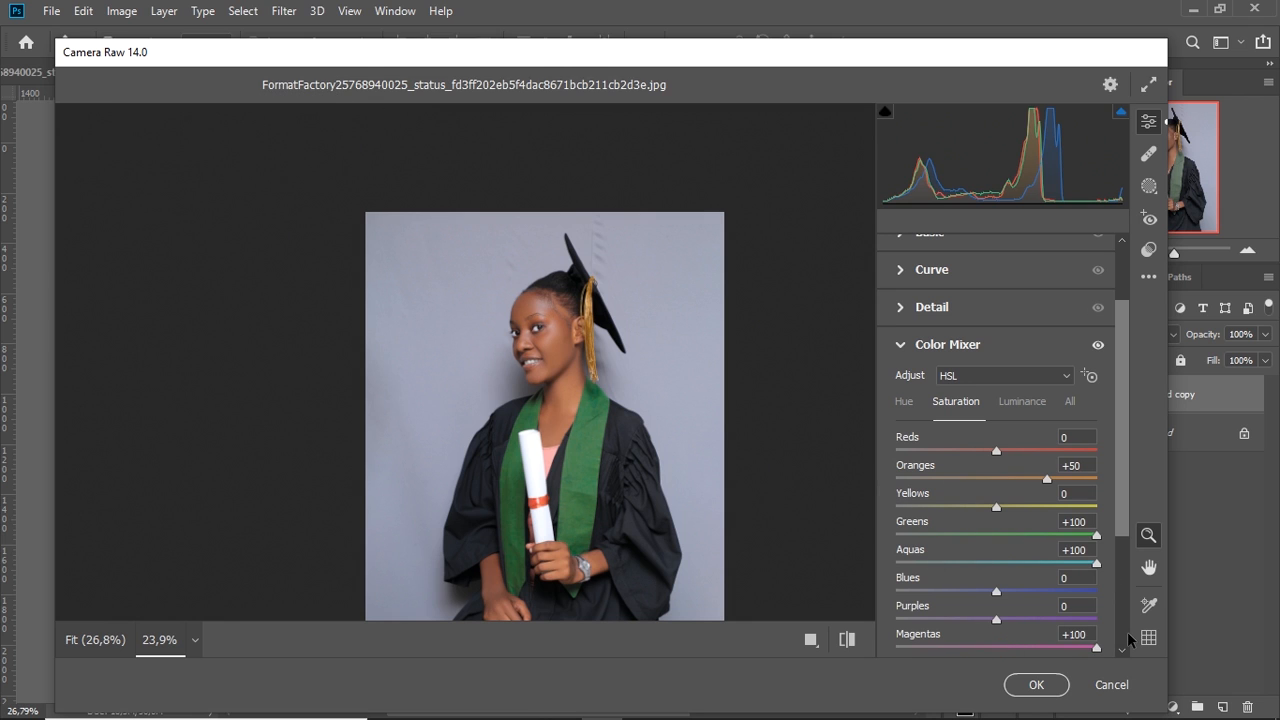
Set the Yellows hue to +100 in the Color Mixer, checking the face and the cap's tassel
click(545, 352)
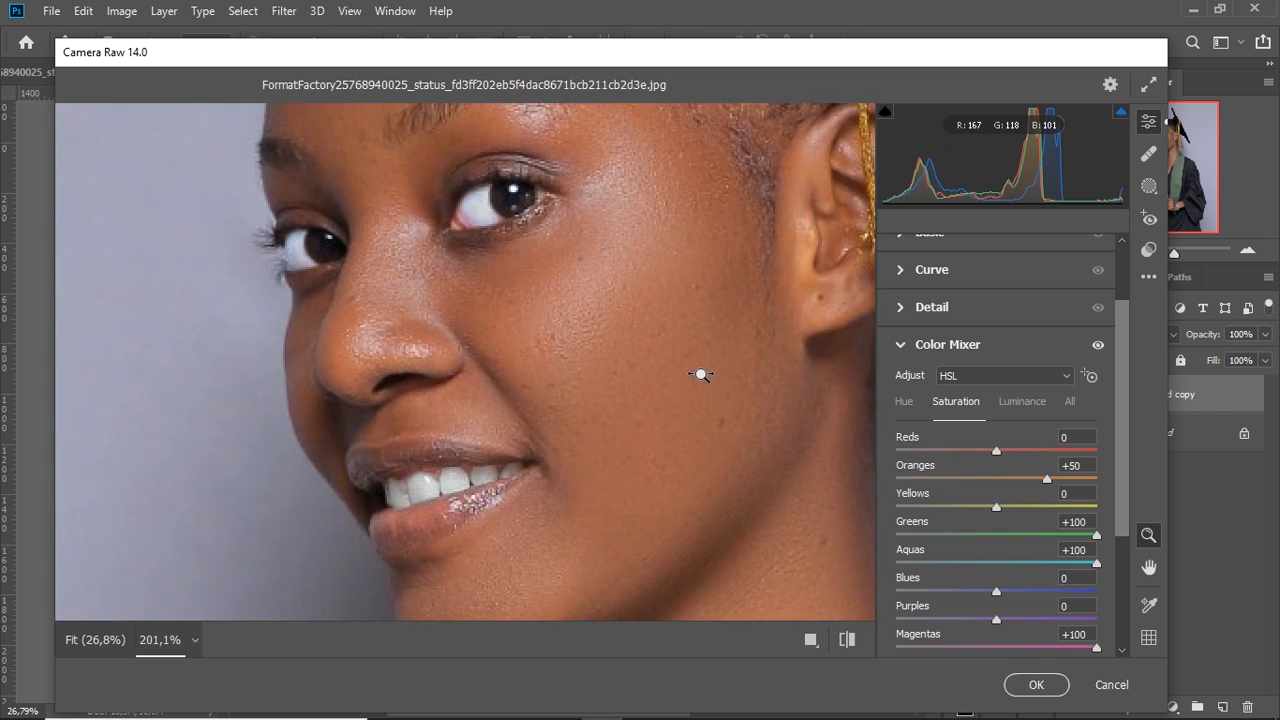
drag(669, 368, 524, 307)
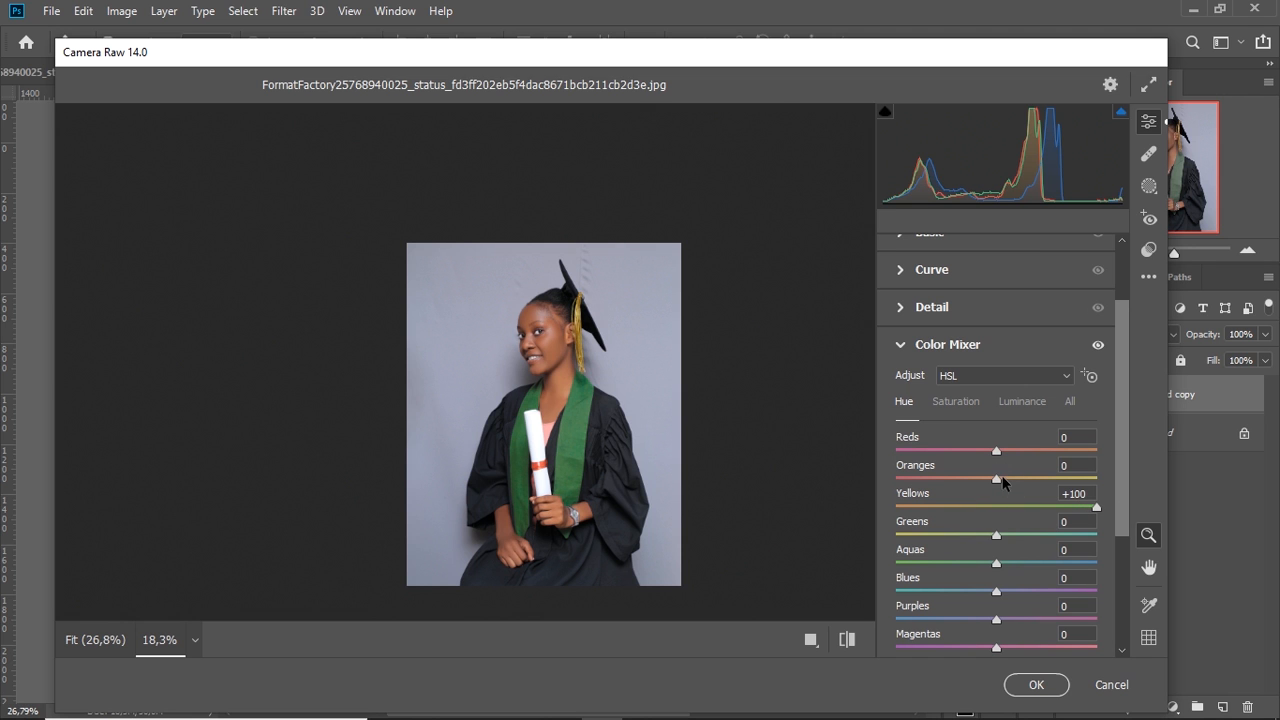
drag(536, 360, 552, 323)
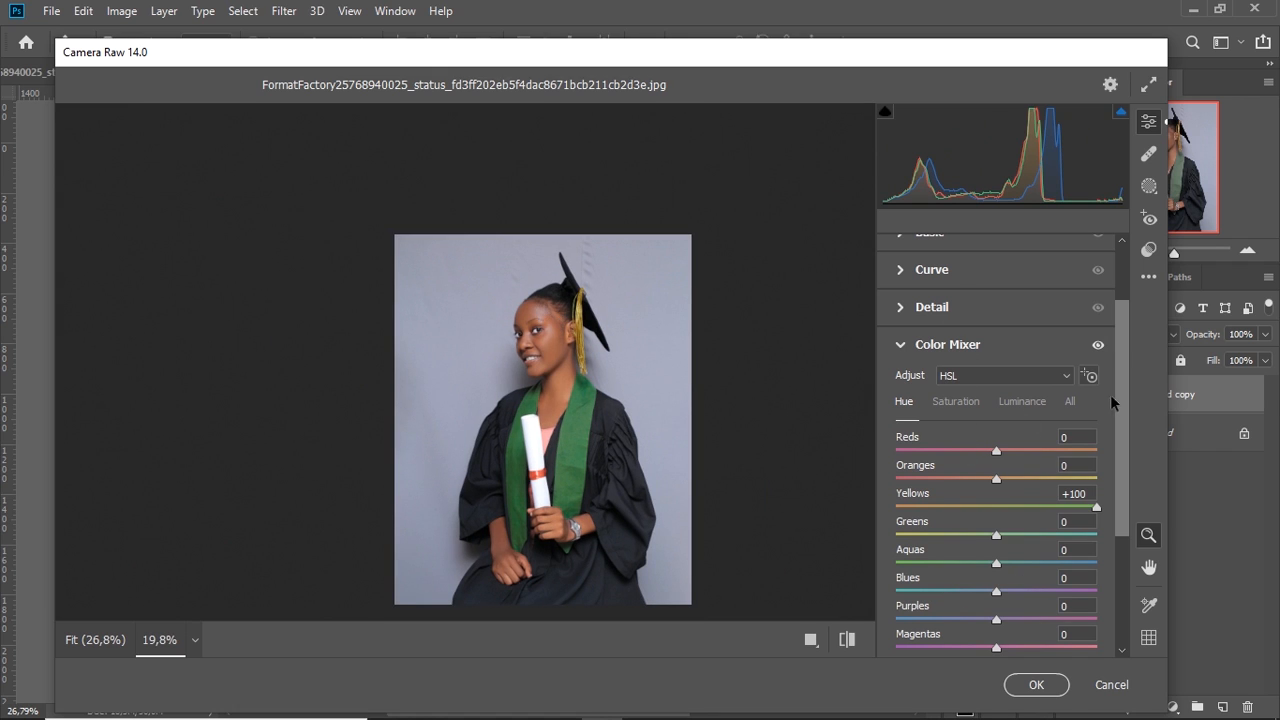
Set Blacks to -16 and Contrast to +22 in the Basic adjustments, checking the whole portrait
scroll(1112, 392, up, 2)
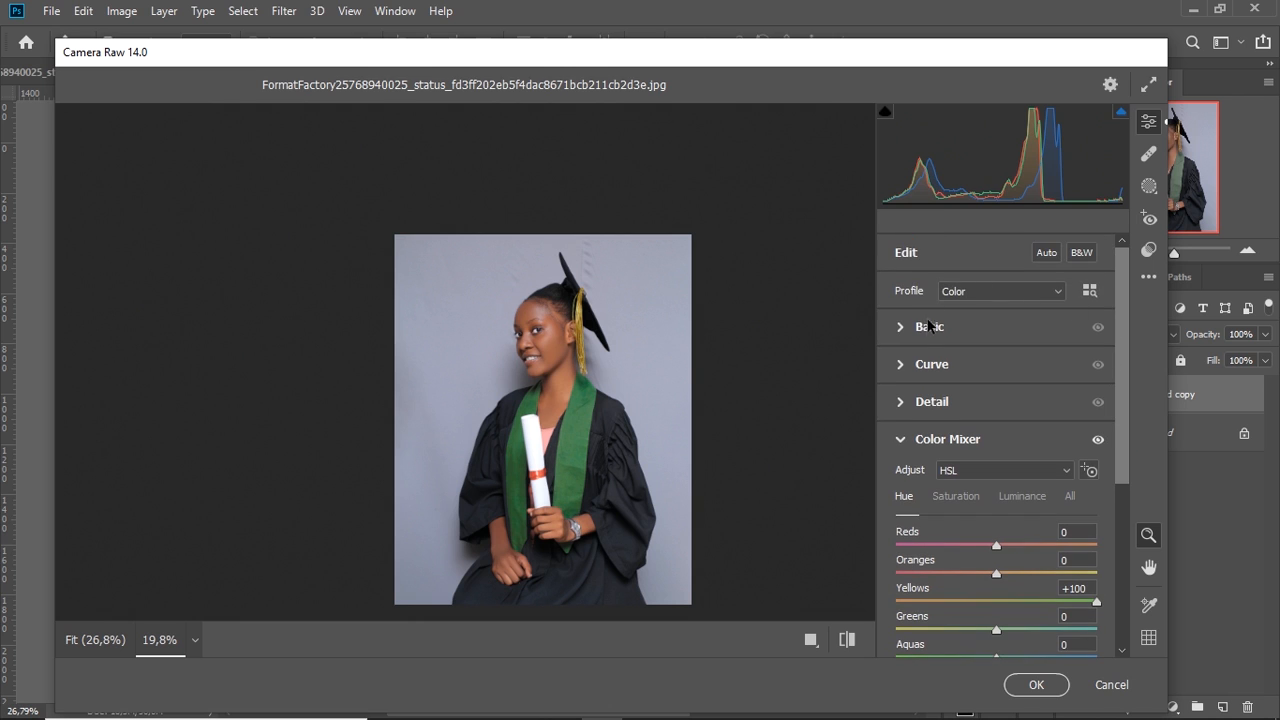
click(926, 330)
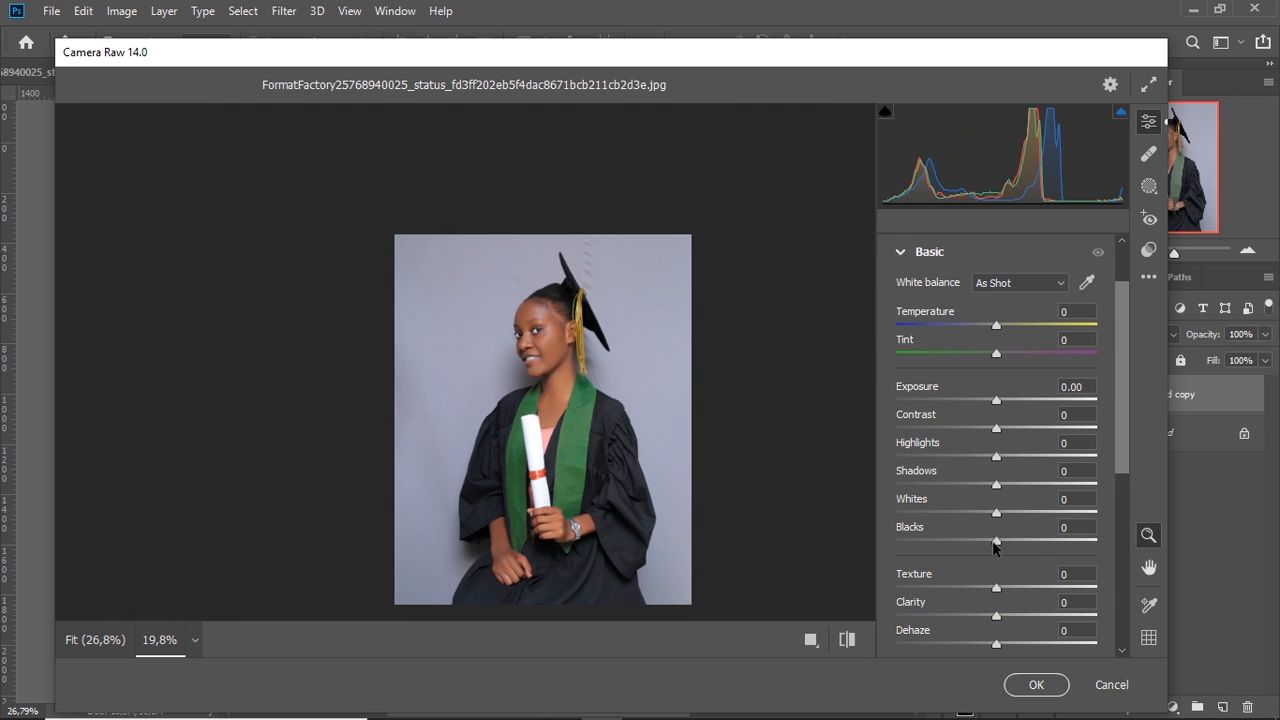
drag(993, 545, 980, 545)
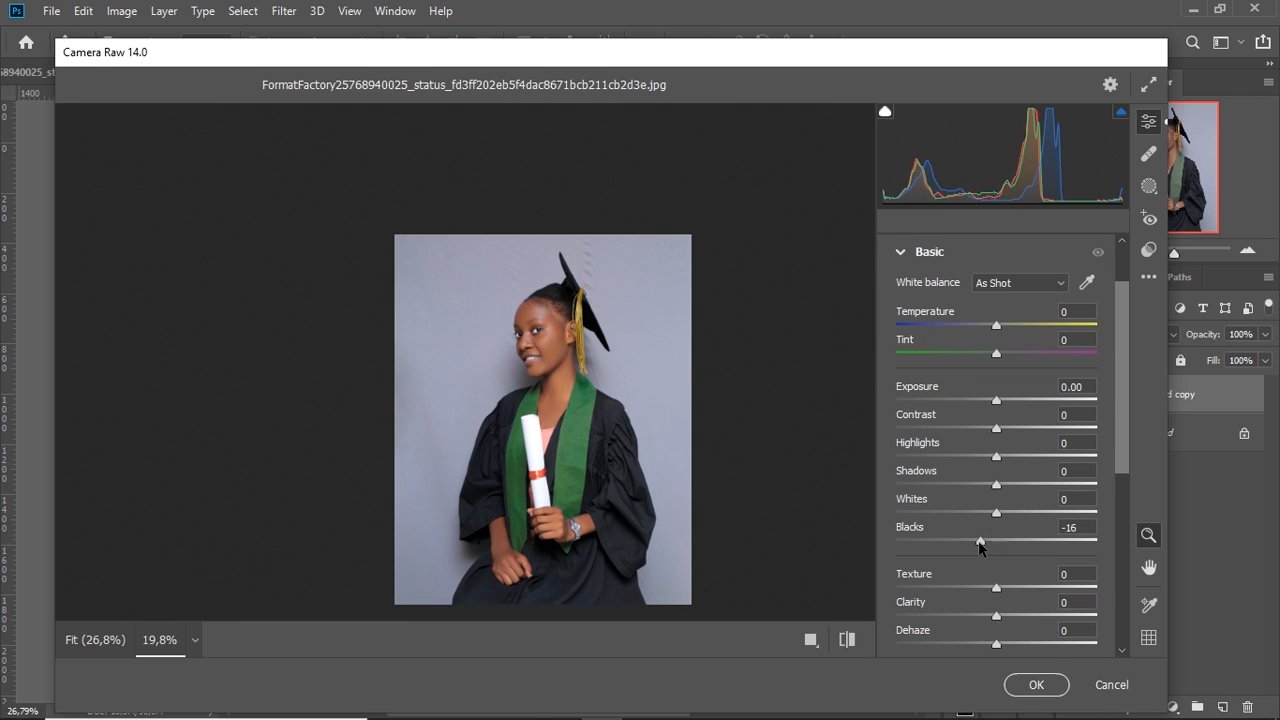
drag(580, 362, 575, 309)
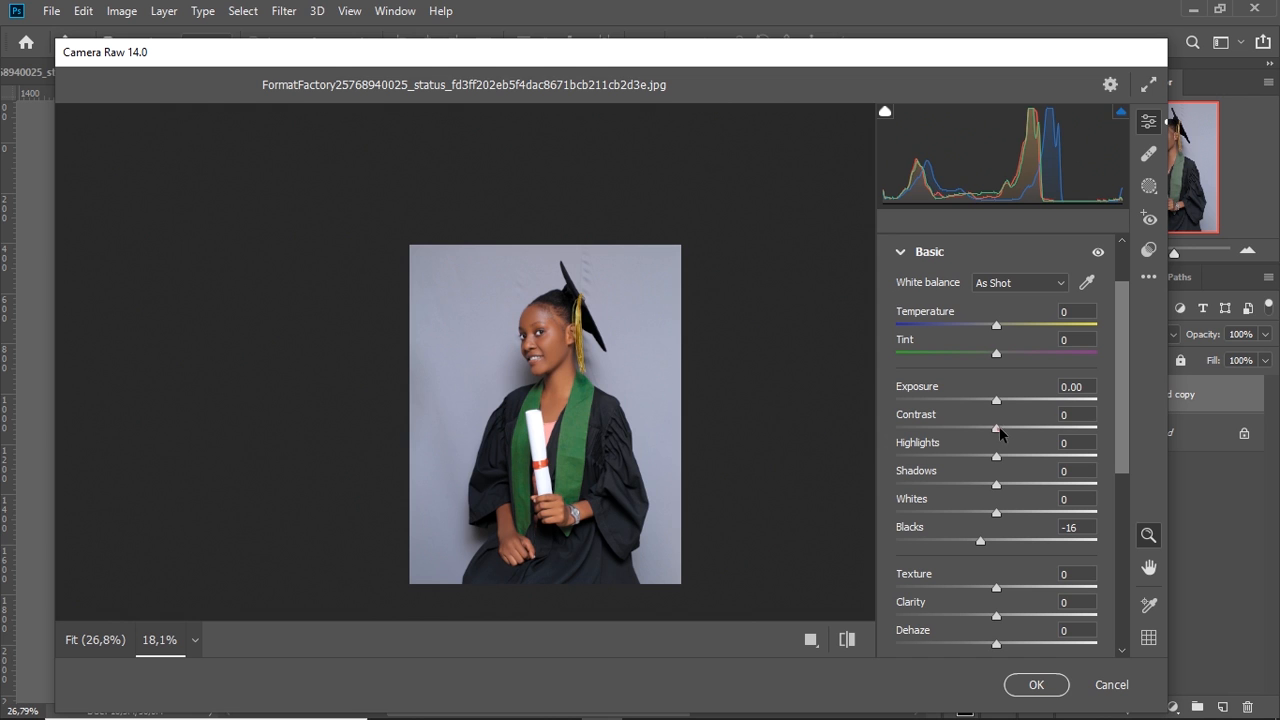
drag(1000, 432, 1018, 430)
drag(553, 336, 663, 370)
drag(653, 326, 612, 160)
drag(714, 285, 642, 251)
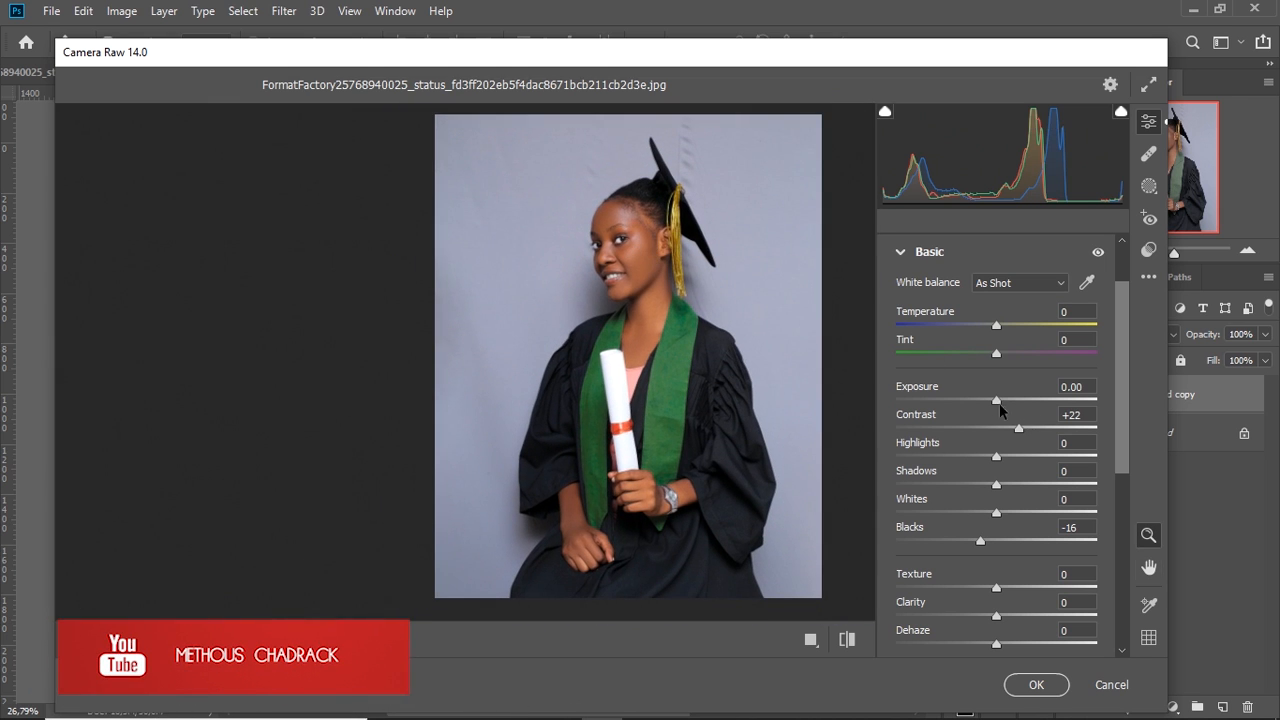
Set Shadows to +30 and Dehaze to +20, and apply the Camera Raw adjustments
drag(997, 486, 1022, 486)
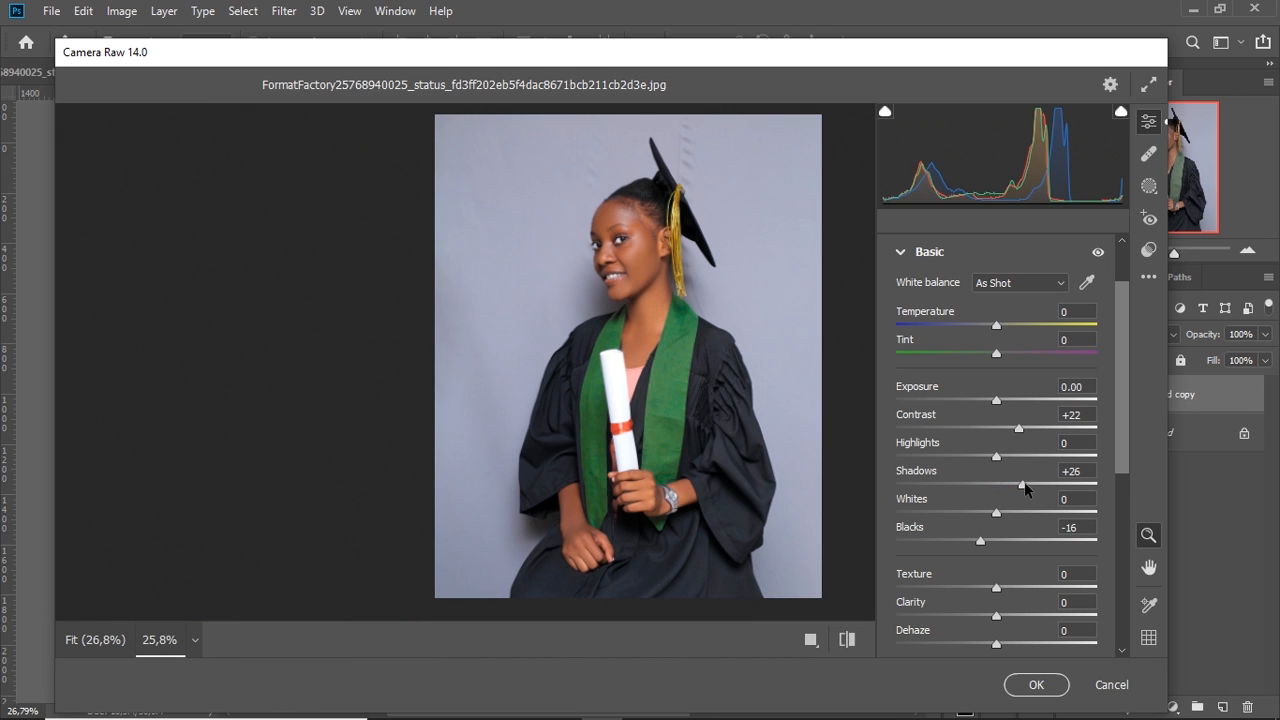
drag(1028, 483, 1029, 483)
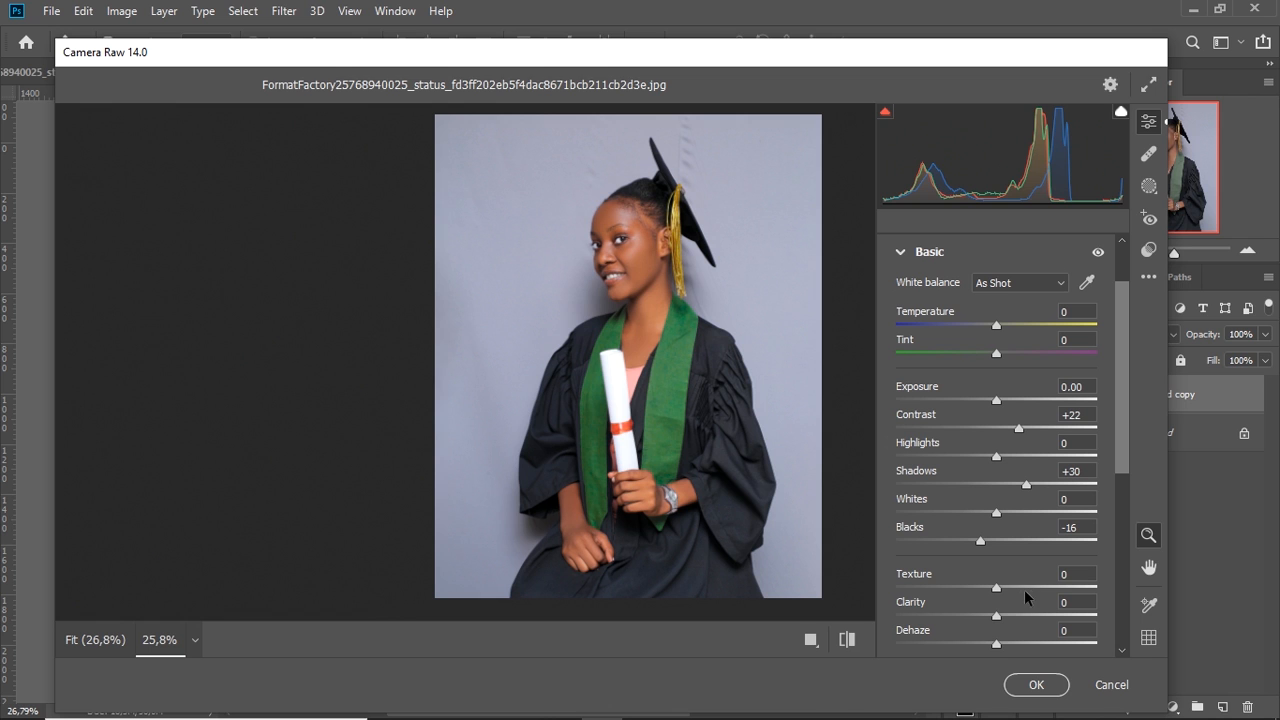
drag(1001, 648, 1015, 648)
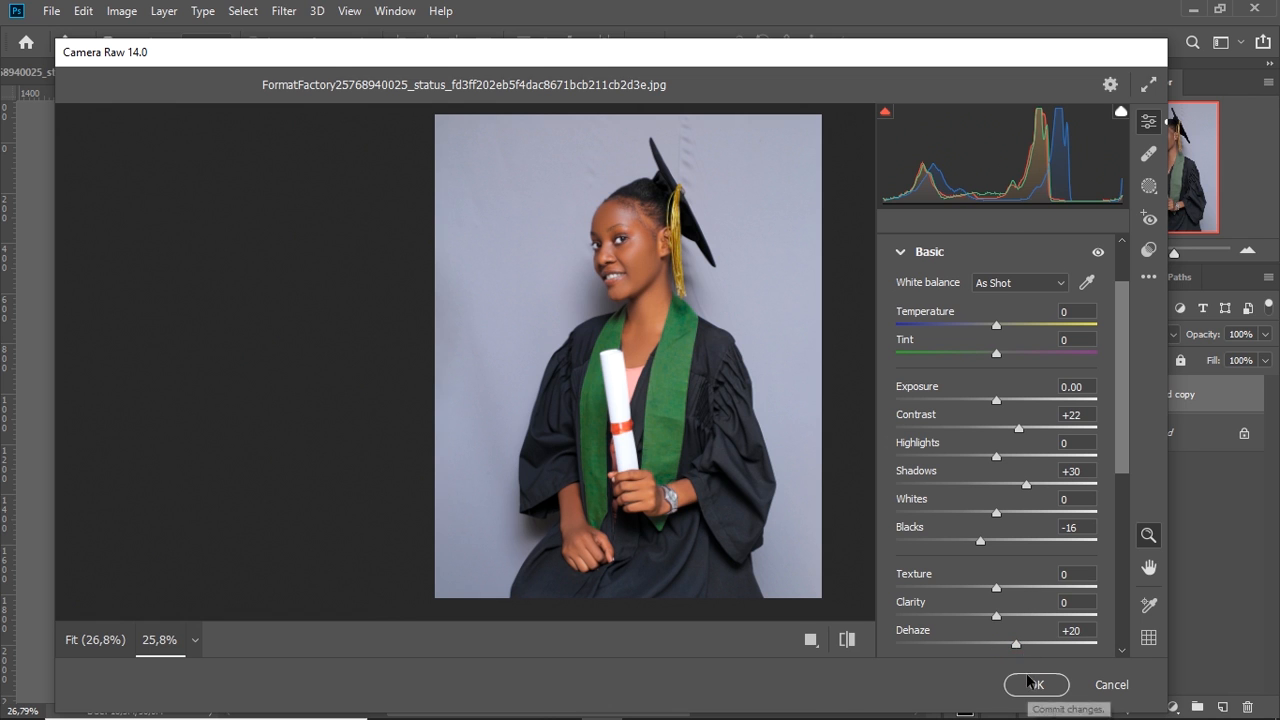
click(1036, 684)
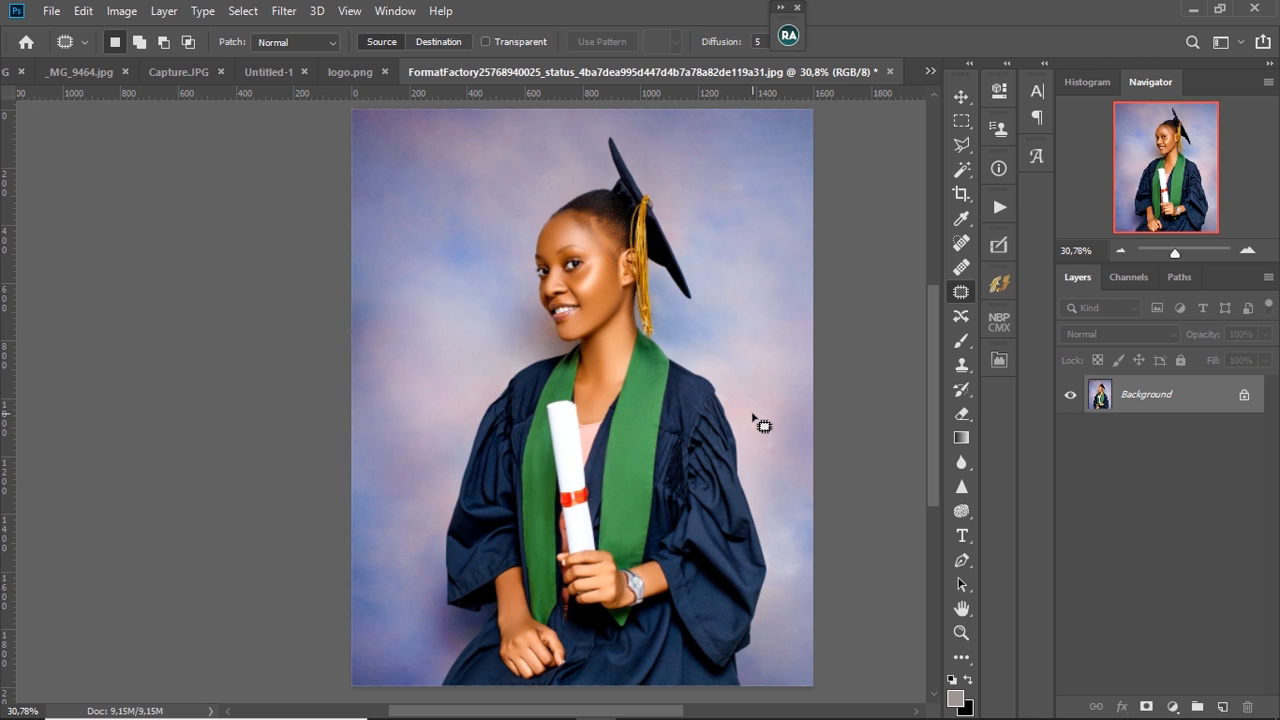
Compare the colour-graded portrait before and after its last edit, examining the face up close and the full image
key(v)
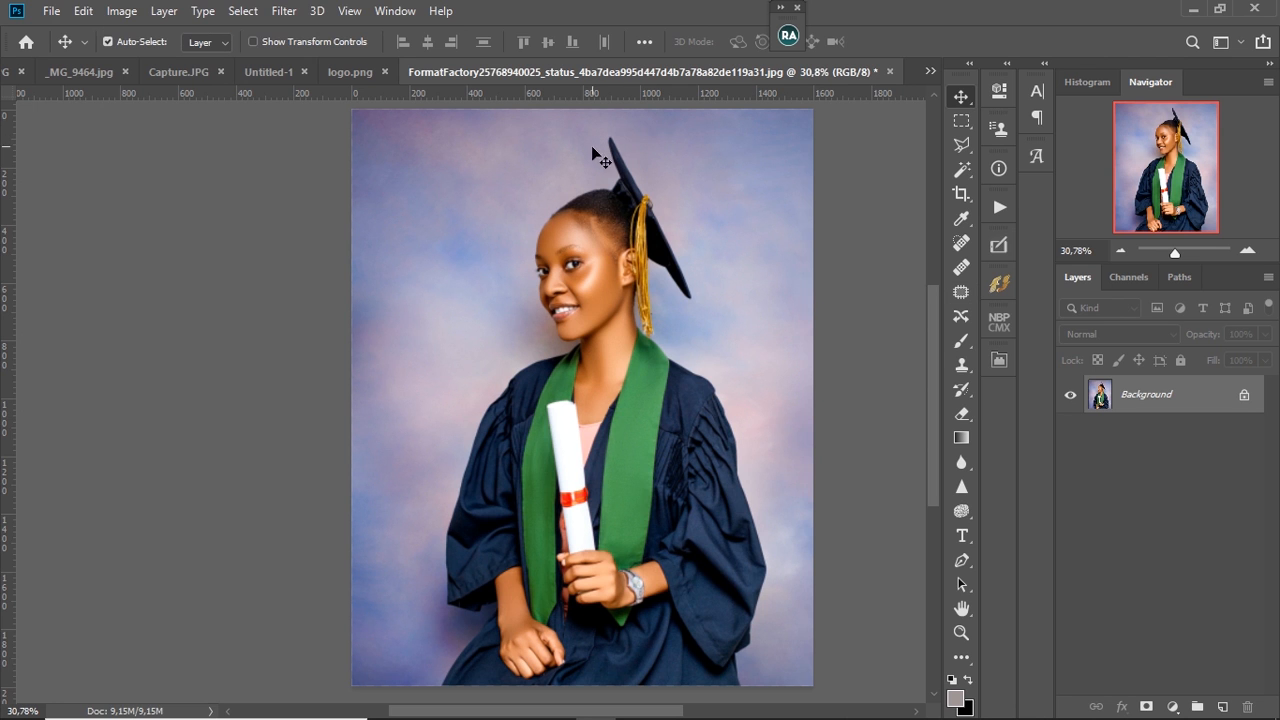
ctrl+drag(627, 281, 693, 297)
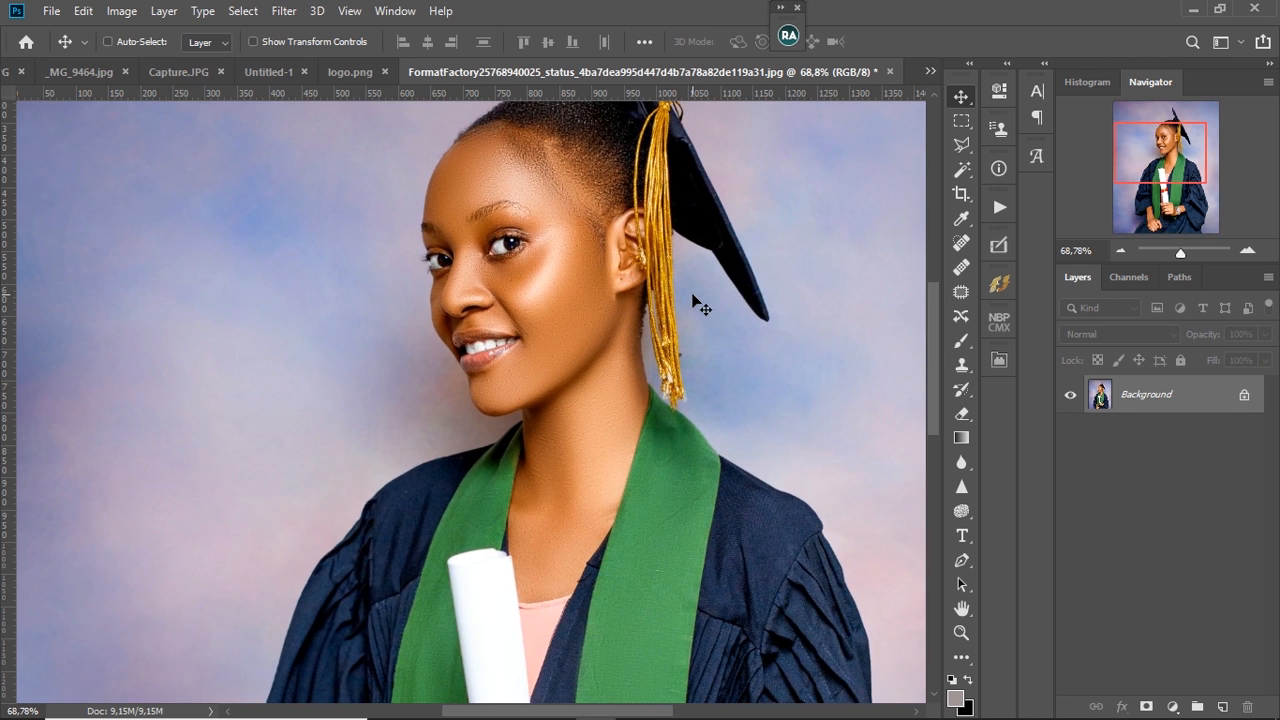
key(ctrl+z)
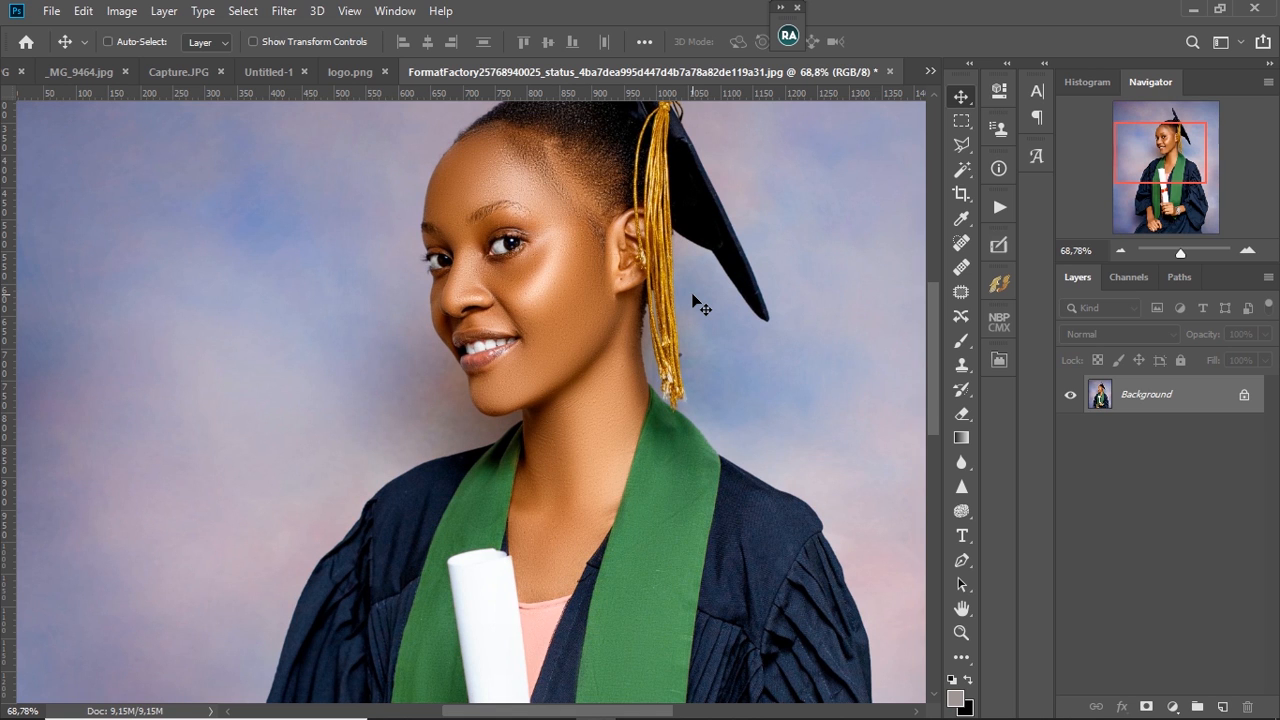
key(ctrl+shift+z)
ctrl+drag(690, 294, 658, 260)
drag(643, 261, 636, 287)
ctrl+drag(712, 337, 634, 299)
ctrl+drag(697, 371, 680, 350)
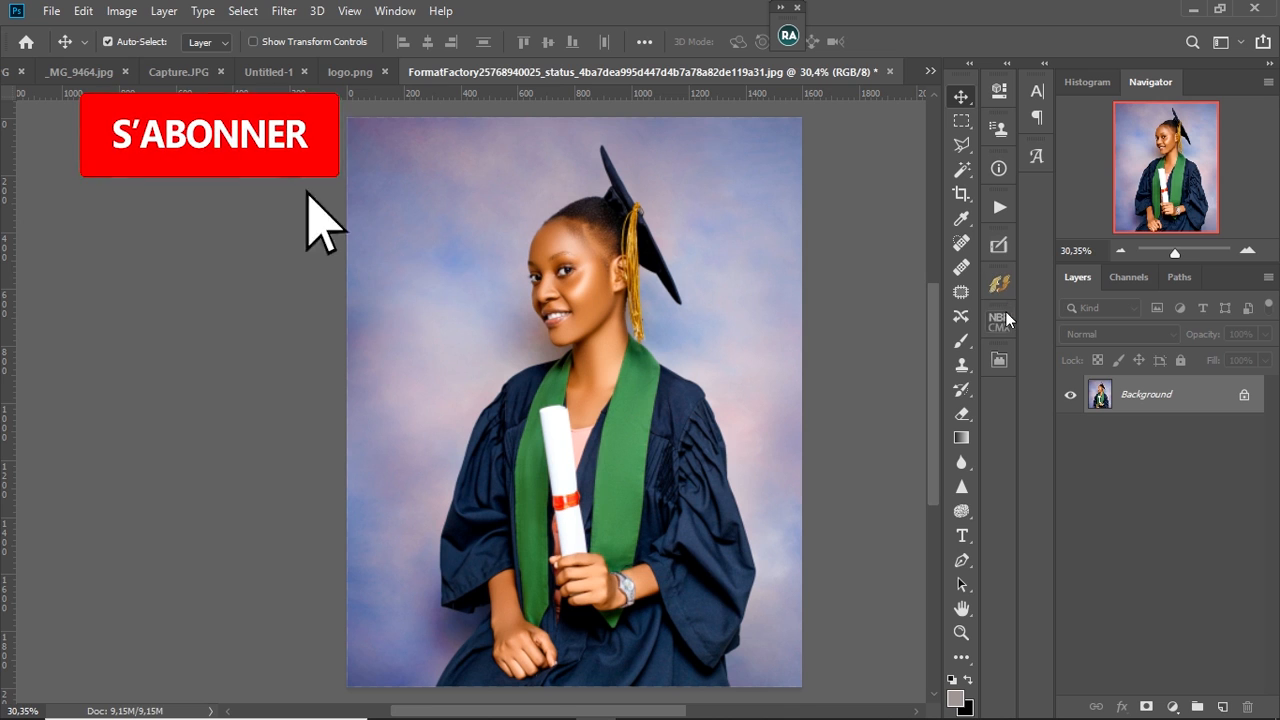
Run Fast Retouch 3 from Ultimate Retouch on the colour-graded portrait and zoom in on the face
click(997, 247)
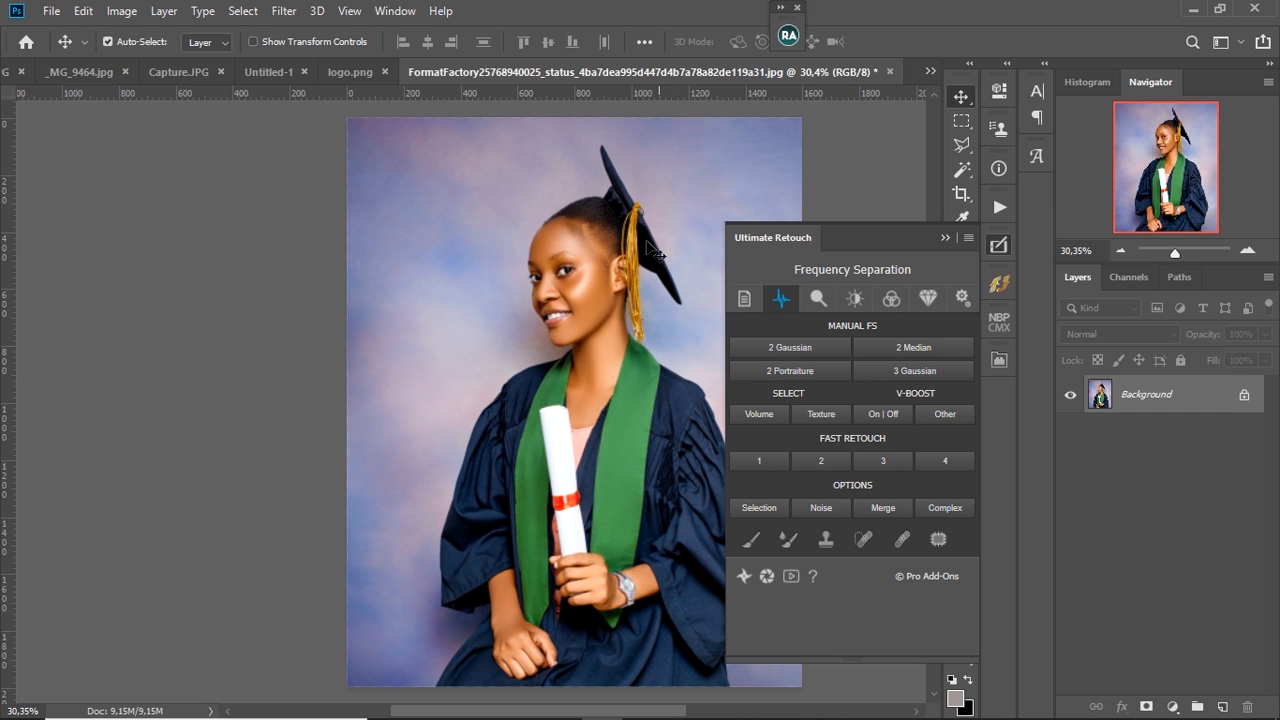
scroll(630, 255, down, 3)
scroll(538, 268, up, 4)
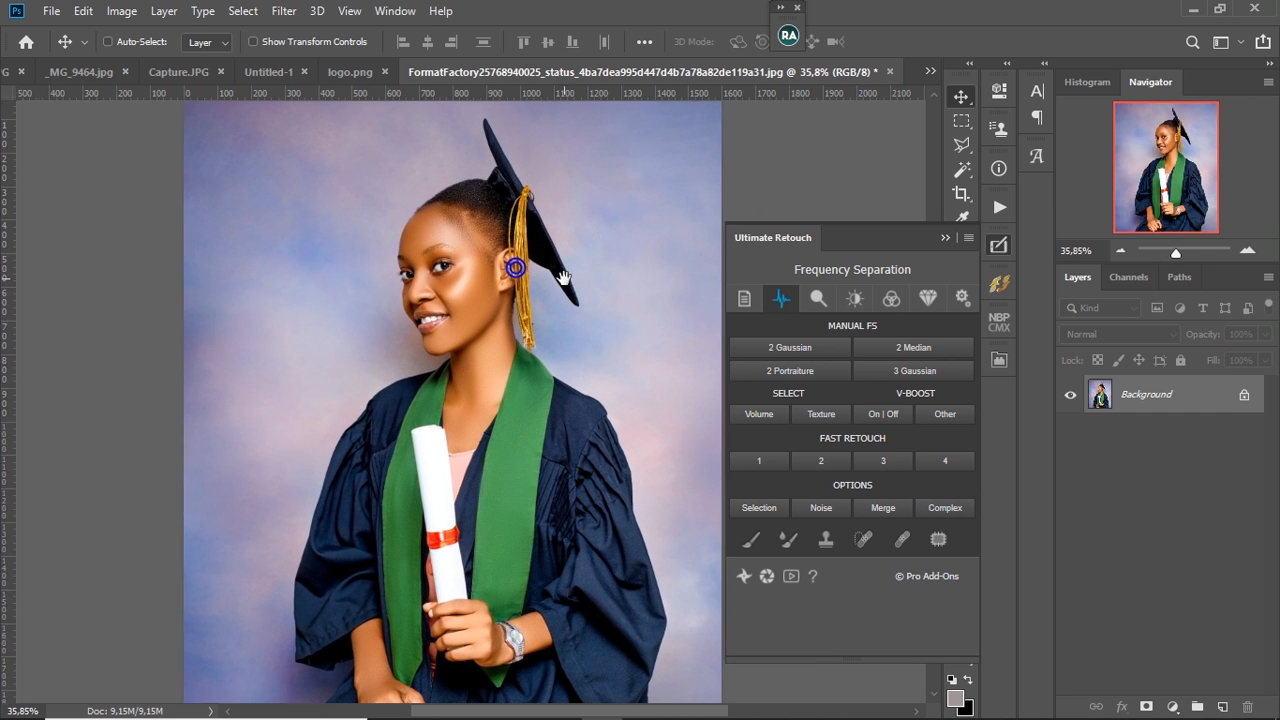
scroll(540, 278, down, 1)
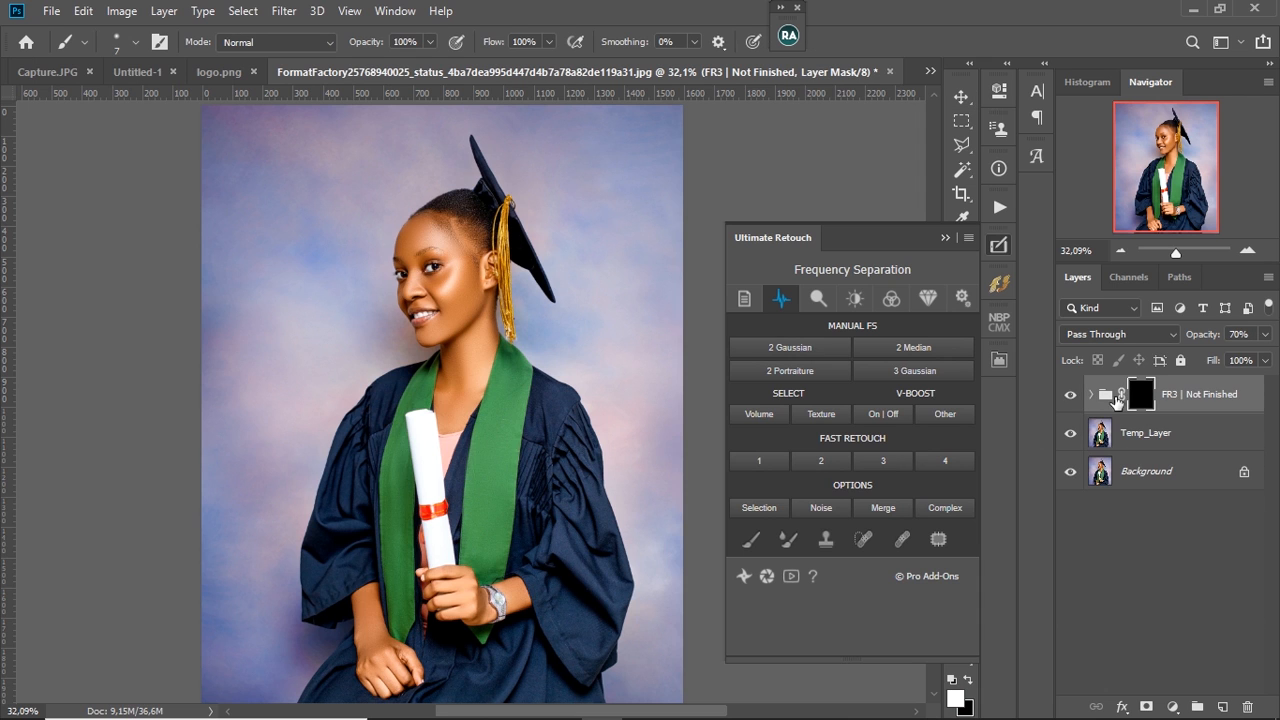
click(944, 239)
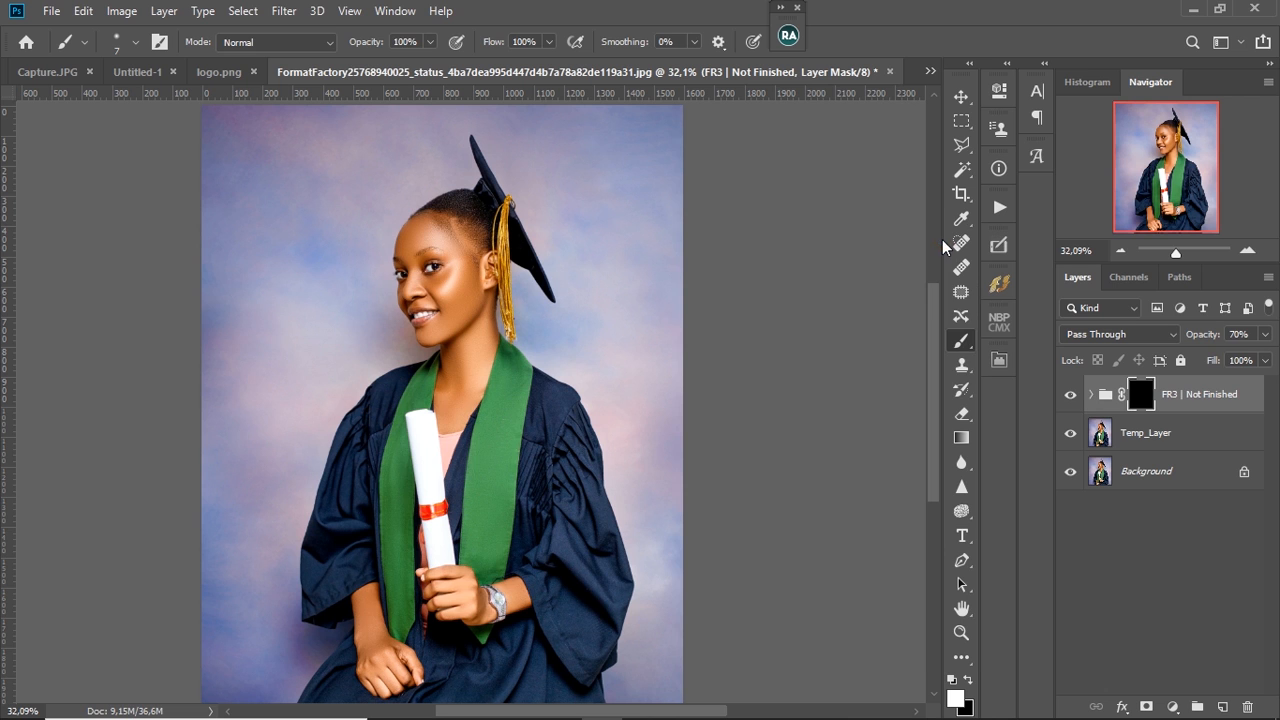
drag(431, 281, 577, 331)
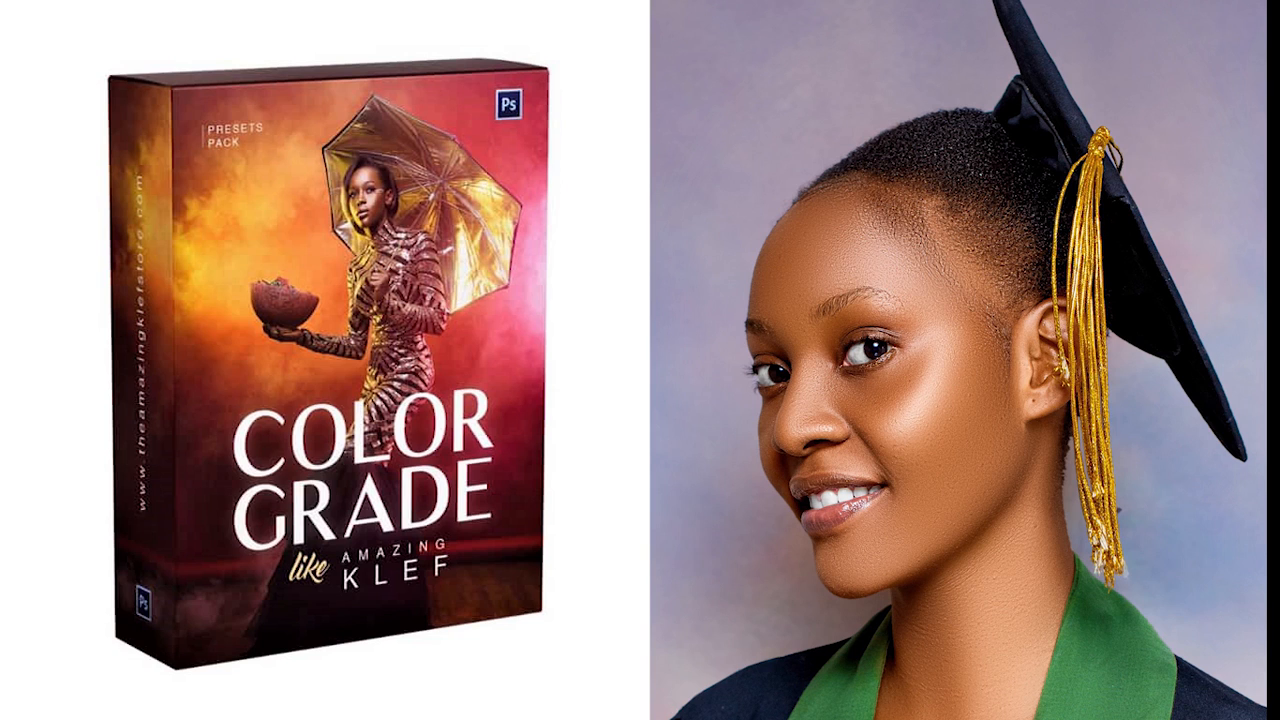